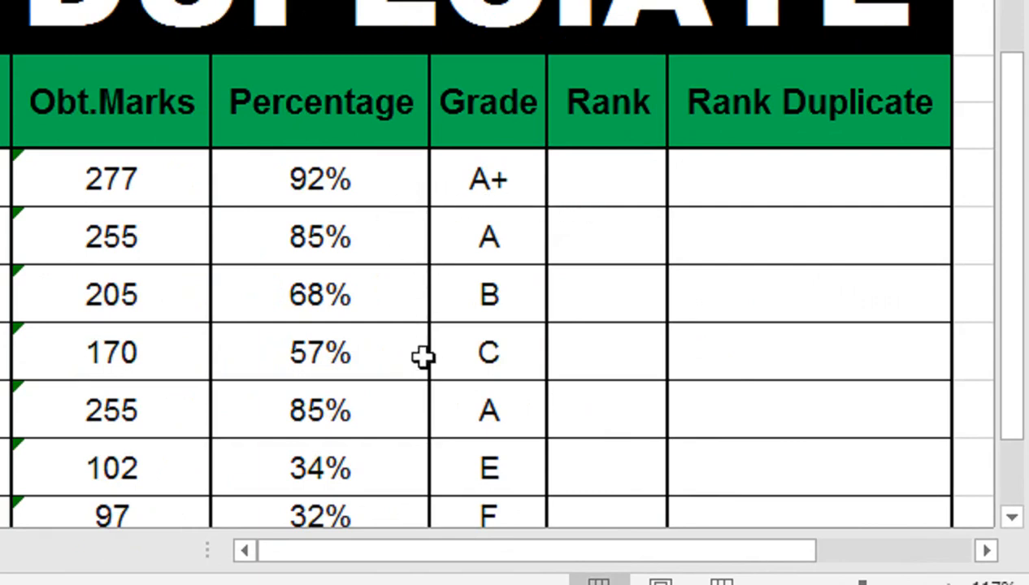
# Step: Begin a RANK formula in the first Rank cell with the percentage in G12 as the number
pyautogui.click(577, 189)
pyautogui.write('=RANK')
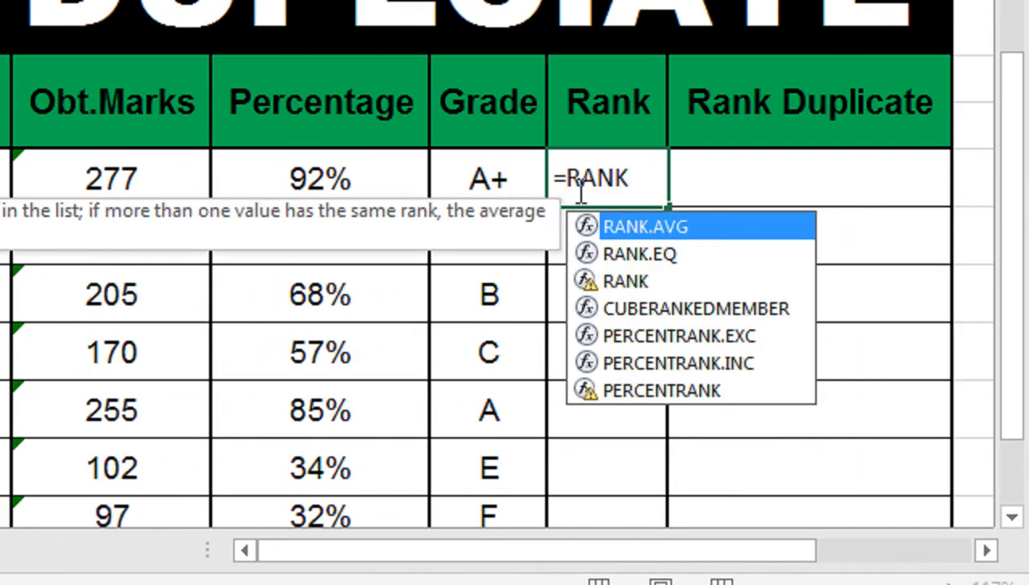
pyautogui.press('Down')
pyautogui.press('Down')
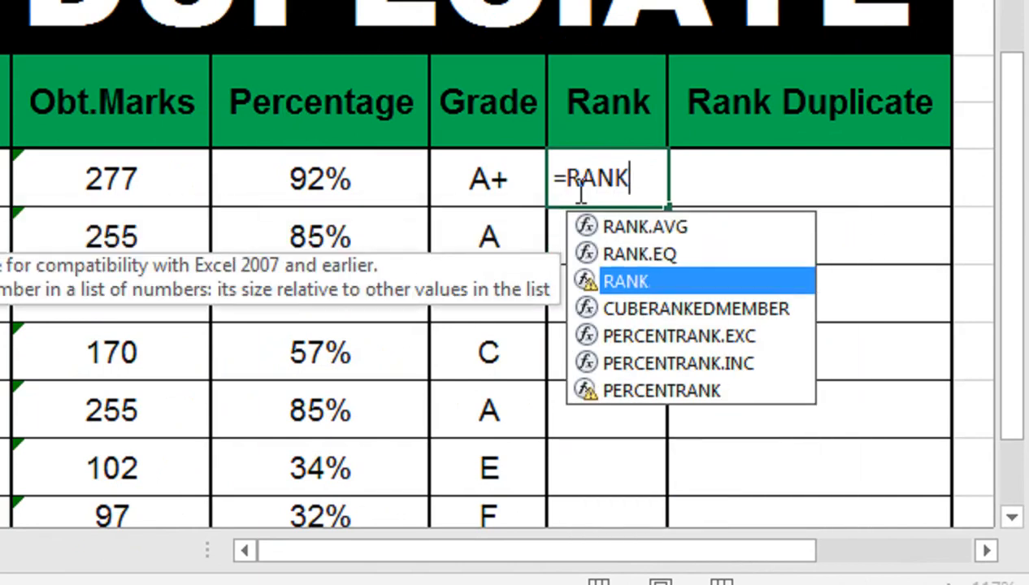
pyautogui.press('Tab')
pyautogui.click(369, 175)
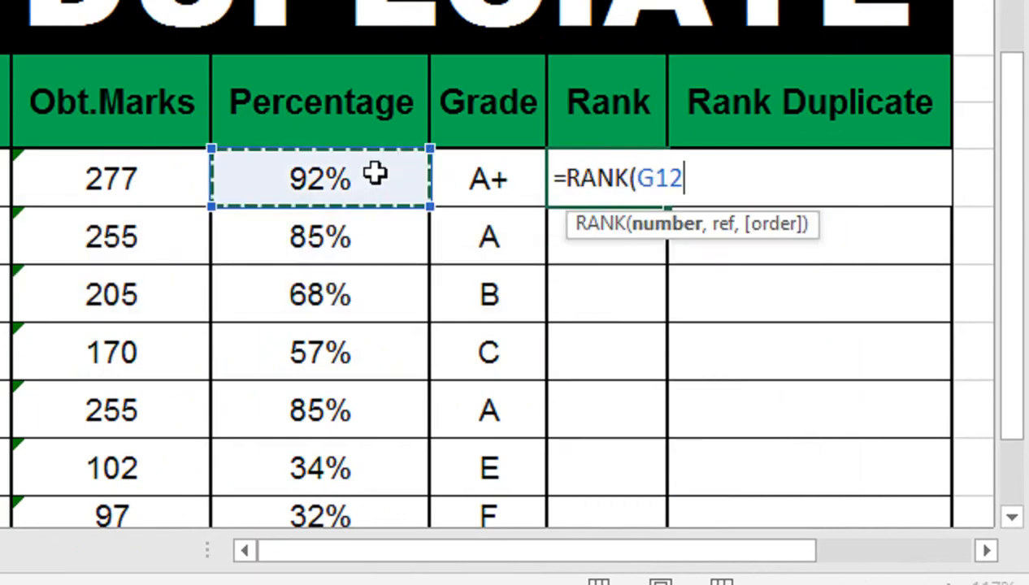
pyautogui.write(',')
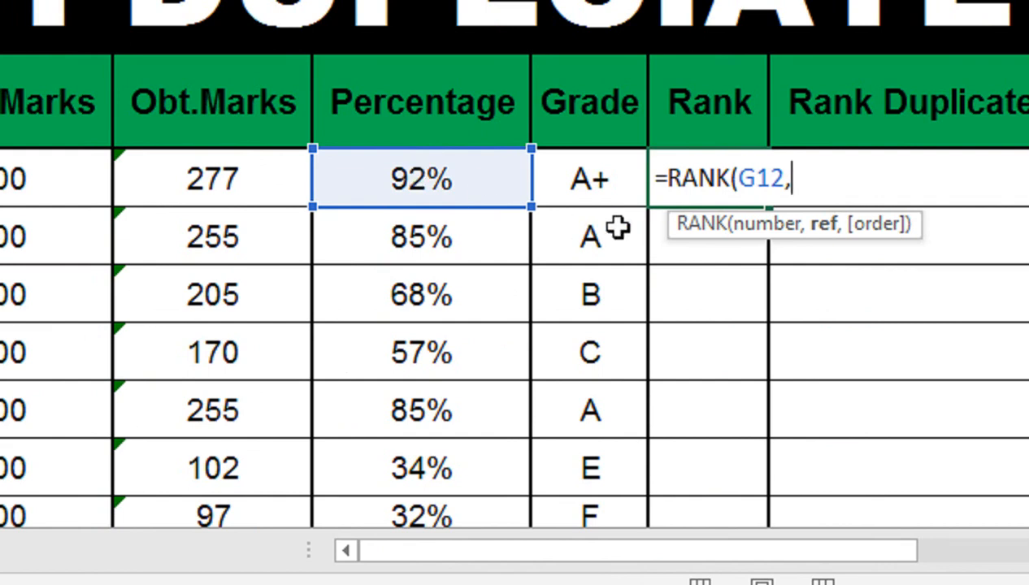
# Step: Complete the RANK formula with the absolute range $G$12:$G$18 and descending order 0, and enter it
pyautogui.moveTo(422, 195); pyautogui.dragTo(432, 512)
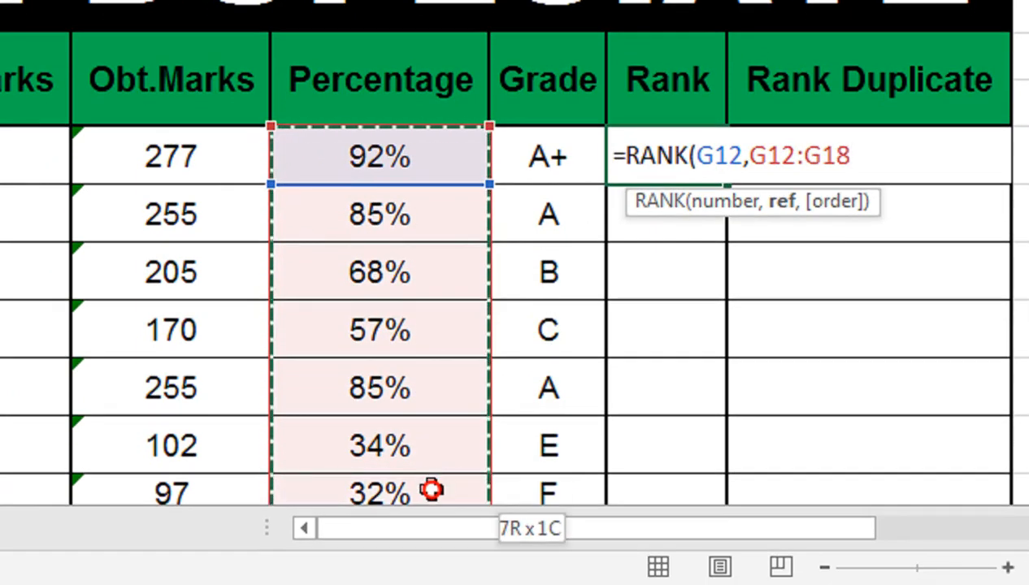
pyautogui.moveTo(432, 490); pyautogui.dragTo(437, 477)
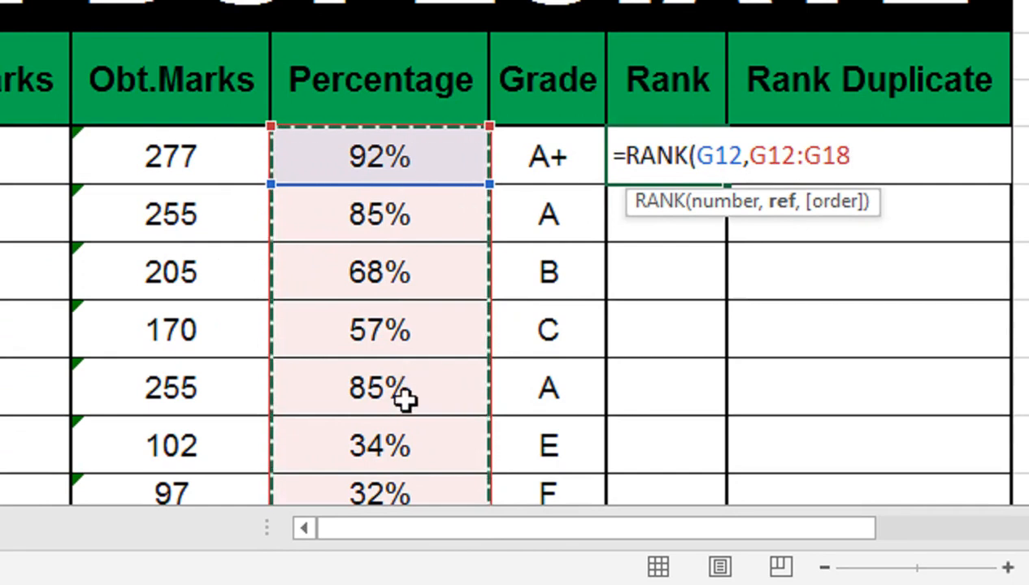
pyautogui.press('F4')
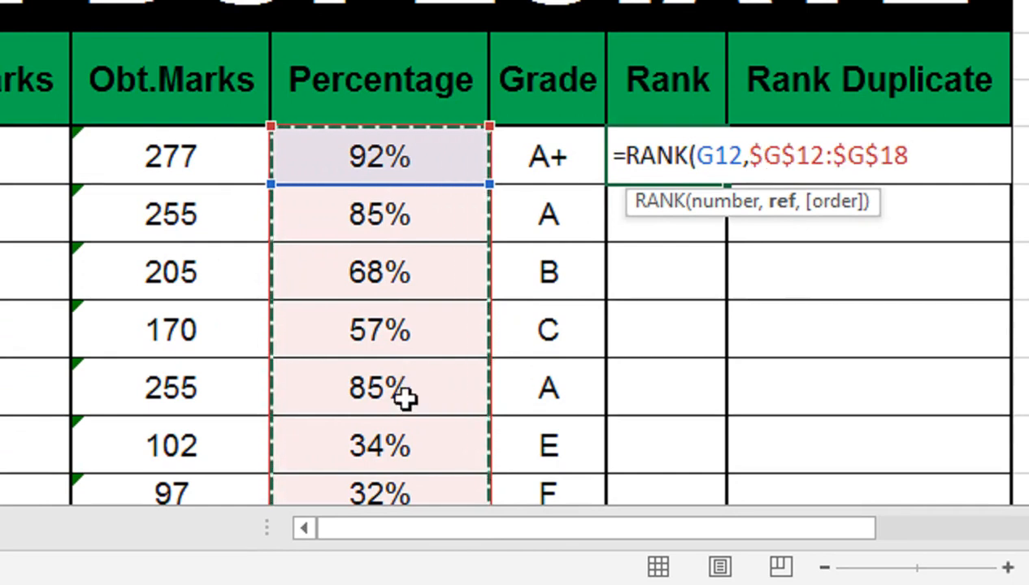
pyautogui.write(',')
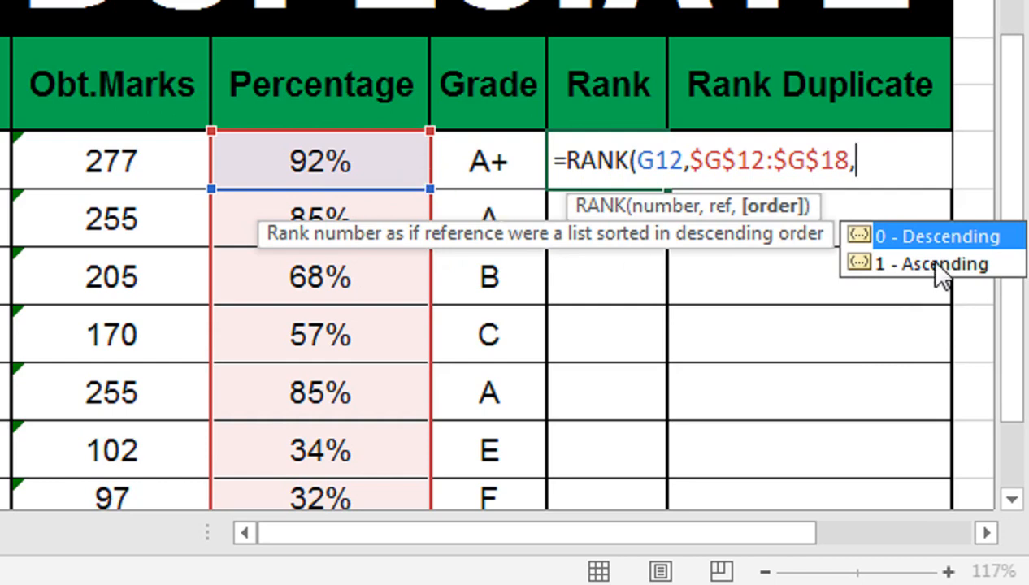
pyautogui.write('0)')
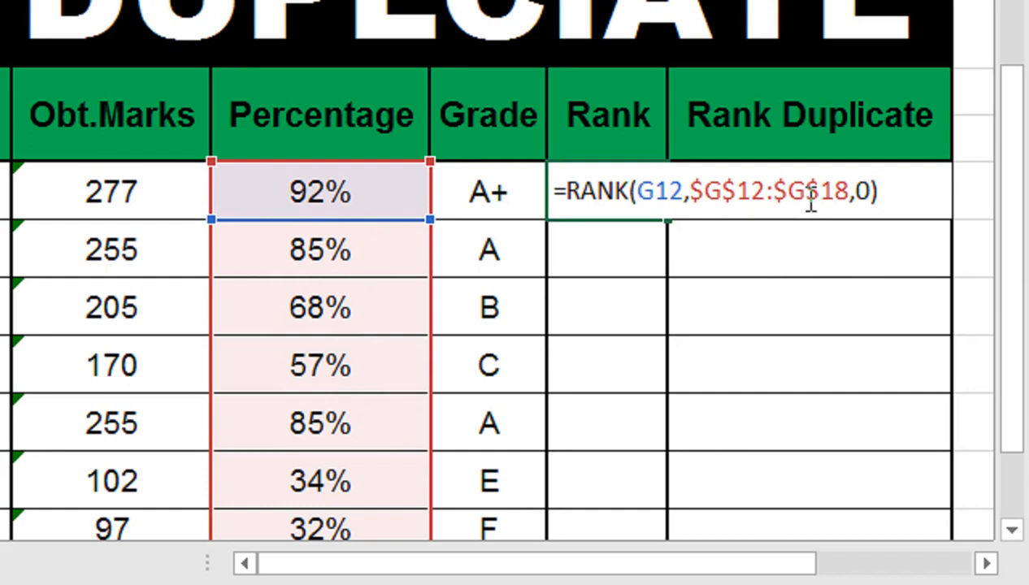
pyautogui.press('Return')
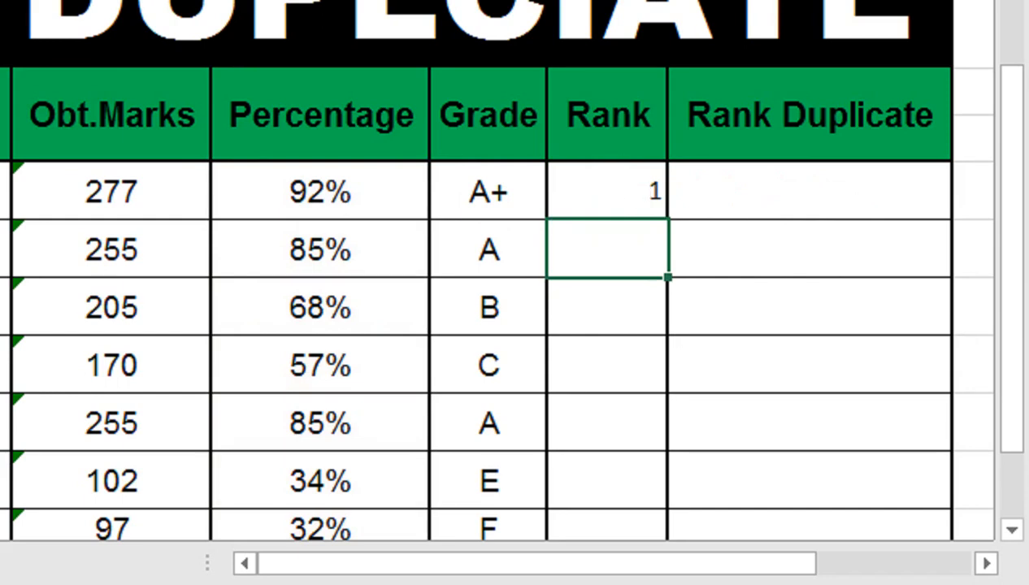
# Step: Fill the RANK formula from the first Rank cell down to the last student row
pyautogui.click(640, 196)
pyautogui.moveTo(667, 220); pyautogui.dragTo(656, 529)
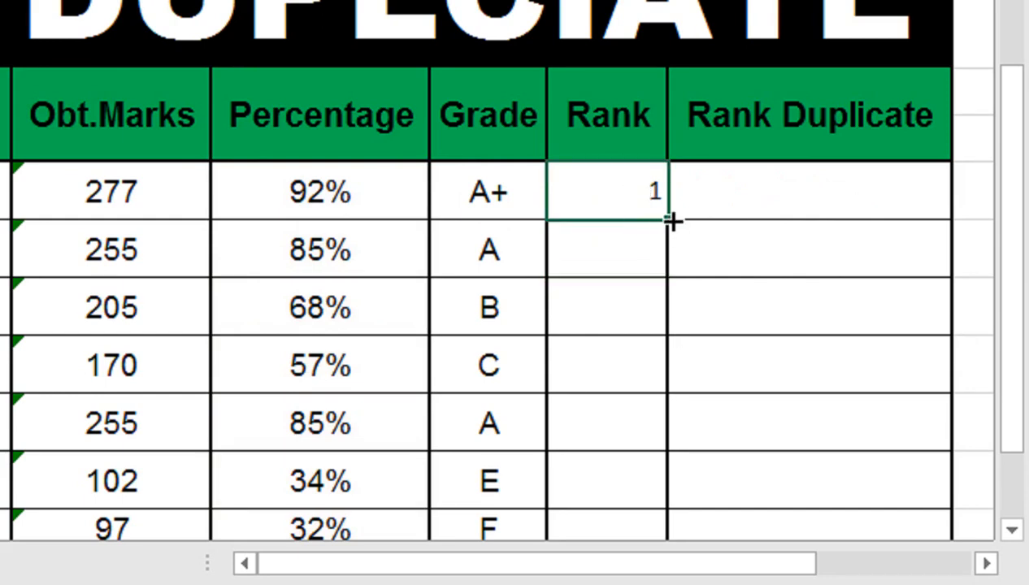
pyautogui.moveTo(658, 493); pyautogui.dragTo(659, 501)
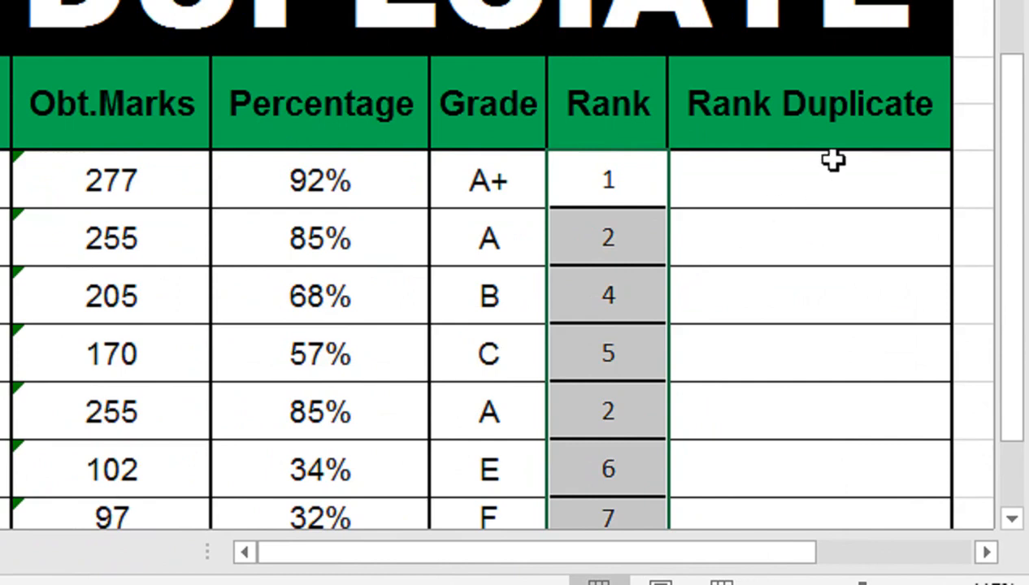
# Step: Begin a RANK formula in the first Rank Duplicate cell with G12 as the number
pyautogui.click(803, 183)
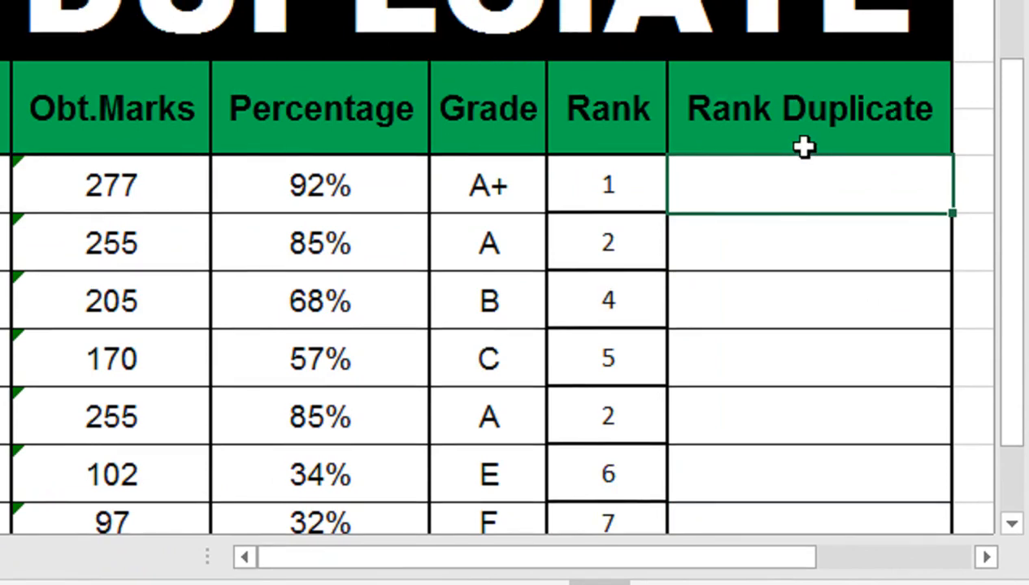
pyautogui.write('=RANK')
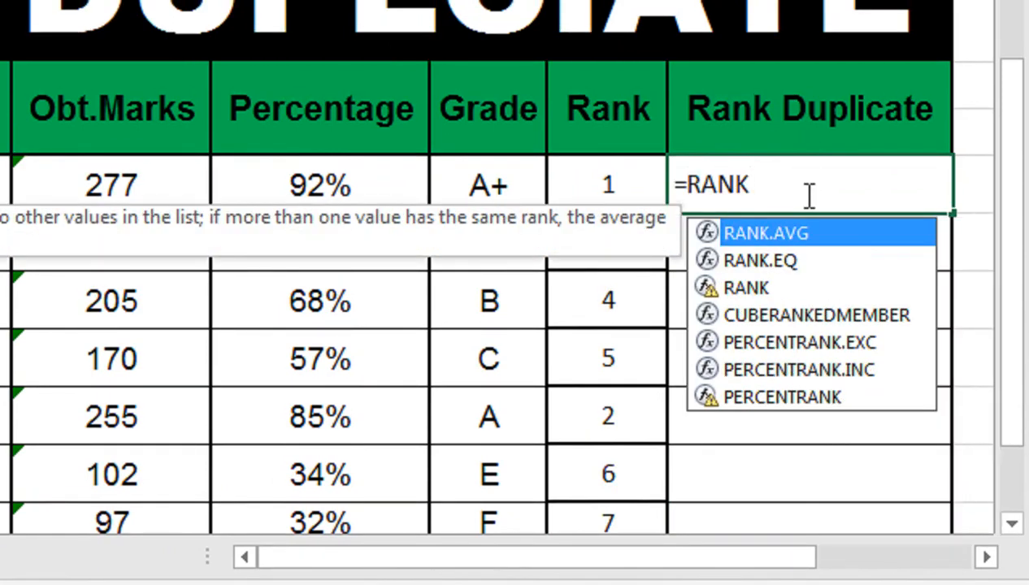
pyautogui.press('Down')
pyautogui.press('Down')
pyautogui.press('Tab')
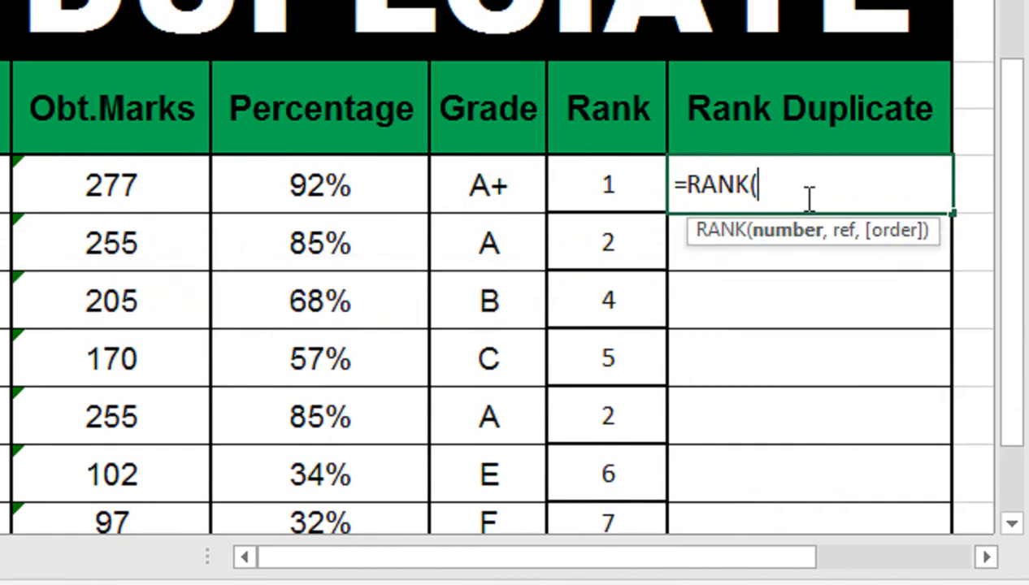
pyautogui.click(390, 195)
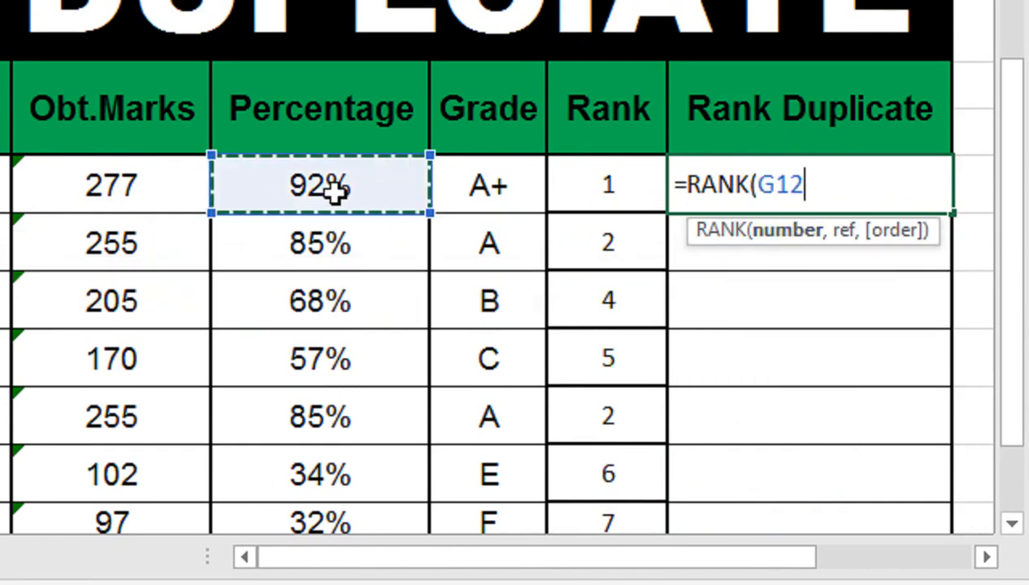
pyautogui.write(',')
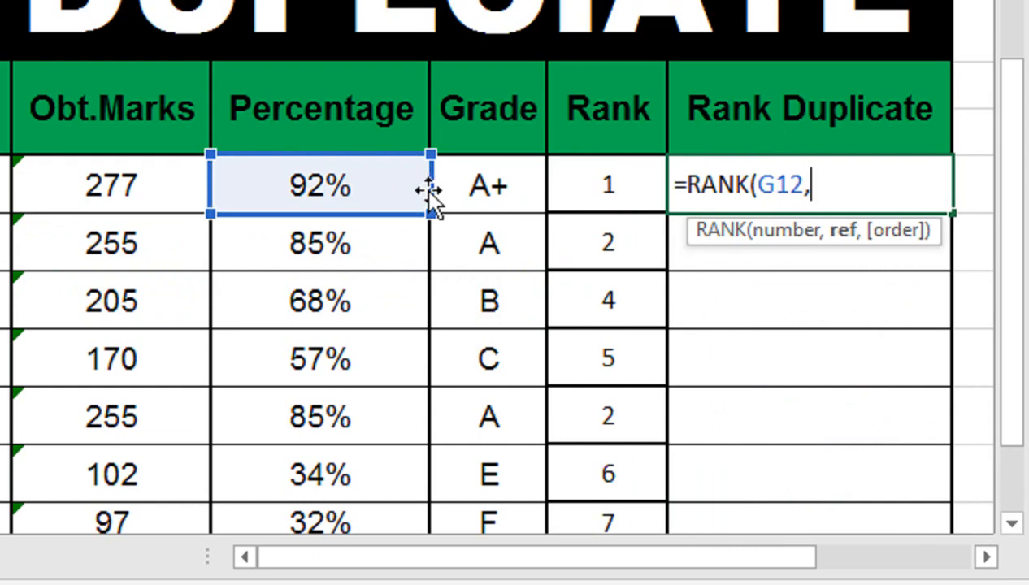
# Step: Give the Rank Duplicate formula the absolute range $G$12:$G$18 and descending order 0, closing the RANK function
pyautogui.click(353, 188)
pyautogui.moveTo(357, 248); pyautogui.dragTo(384, 523)
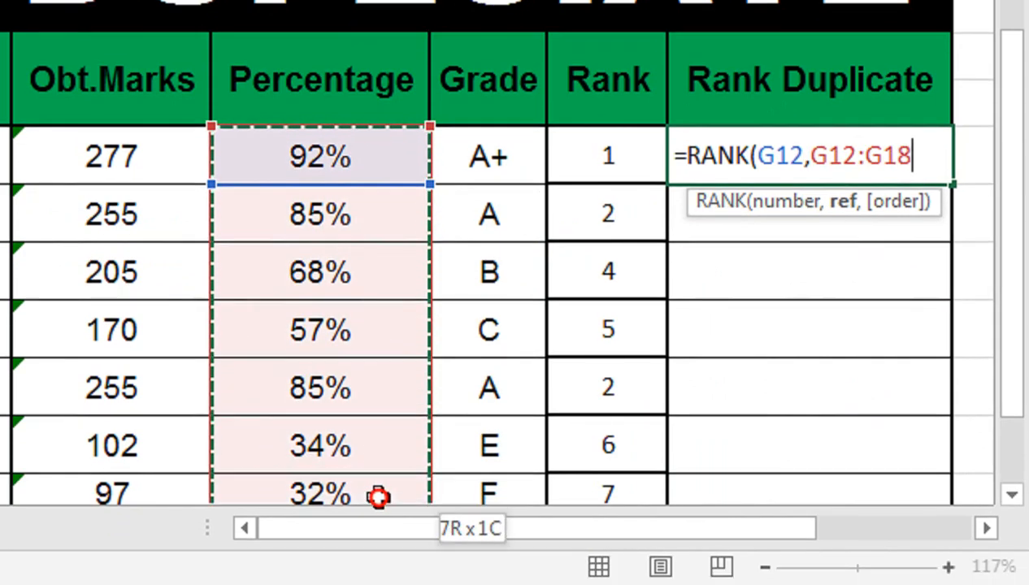
pyautogui.press('F4')
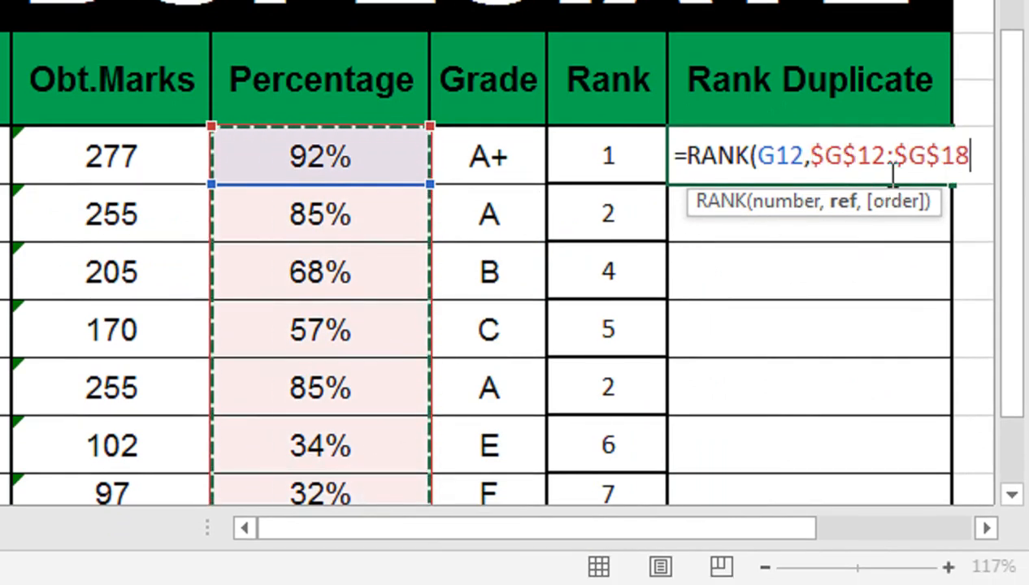
pyautogui.write(',')
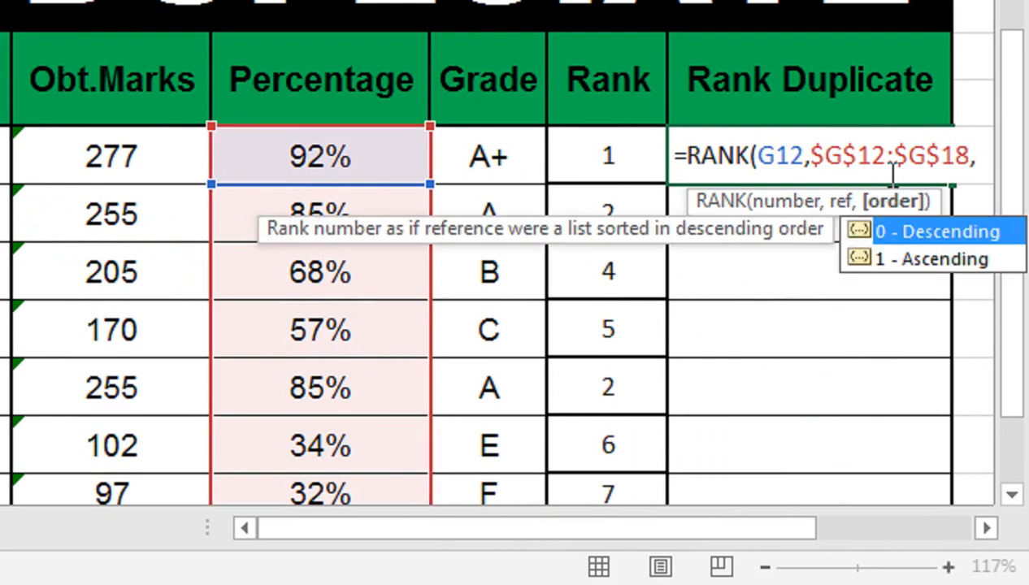
pyautogui.write('0)')
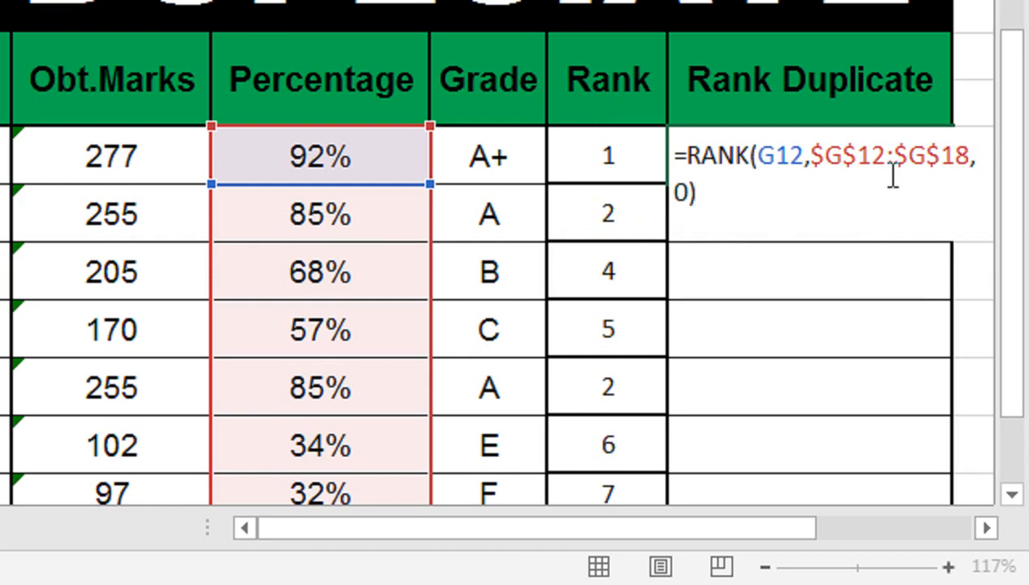
# Step: Add a COUNTIF function to the RANK formula with G12:G12 as its range
pyautogui.write('+COUNTIF')
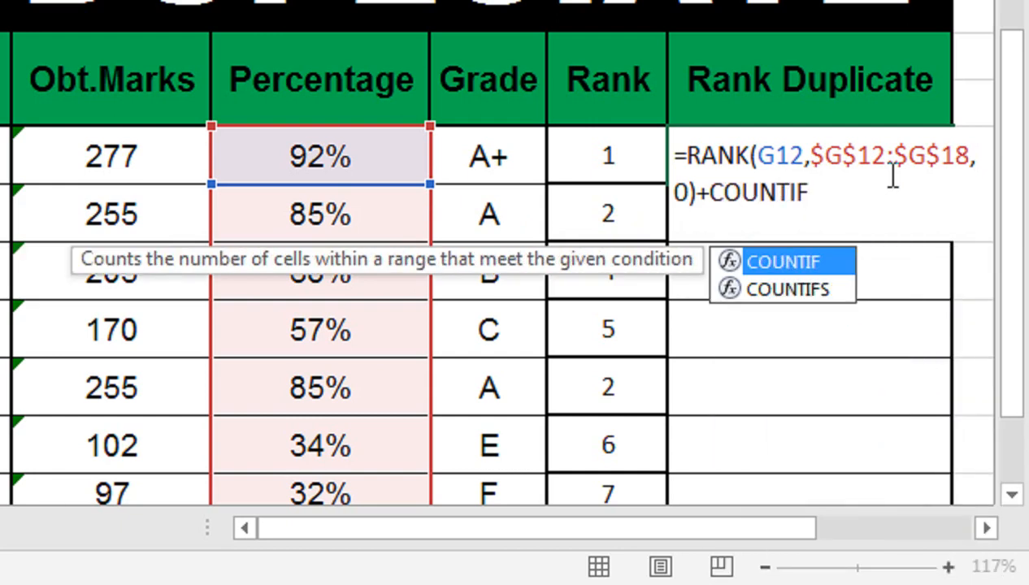
pyautogui.write('(')
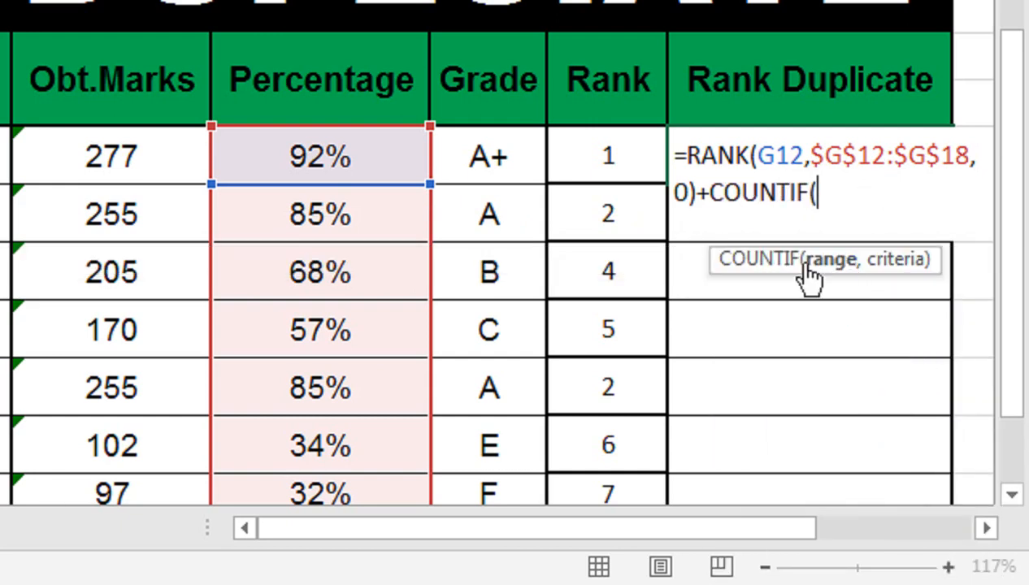
pyautogui.click(343, 161)
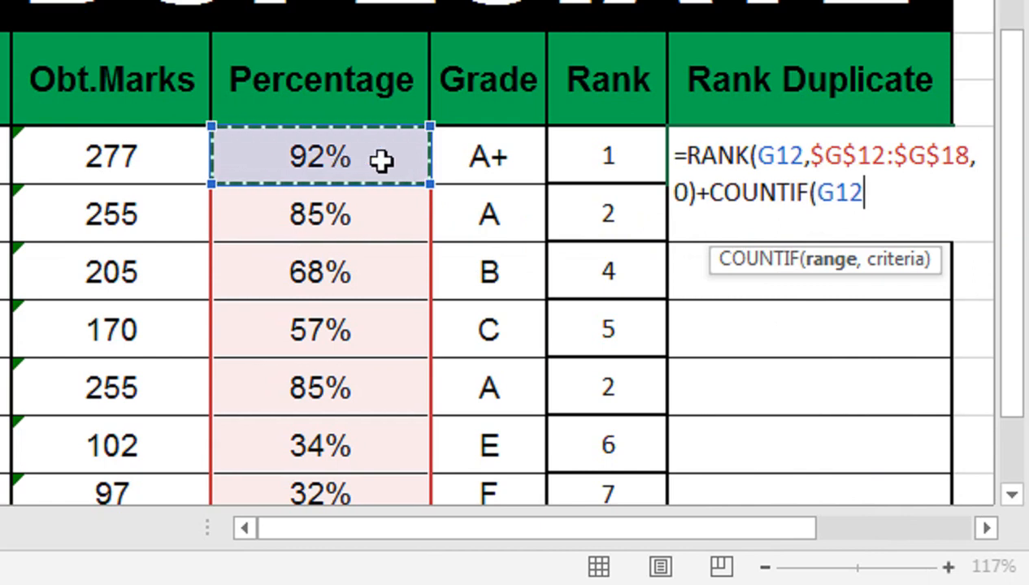
pyautogui.write(',')
pyautogui.press('BackSpace')
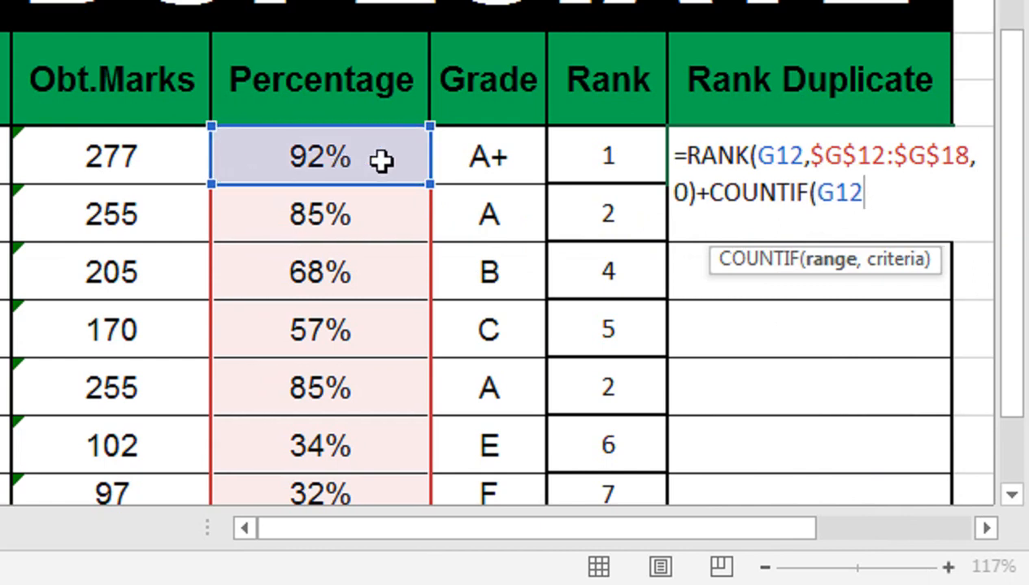
pyautogui.write('>')
pyautogui.press('BackSpace')
pyautogui.write('/')
pyautogui.press('BackSpace')
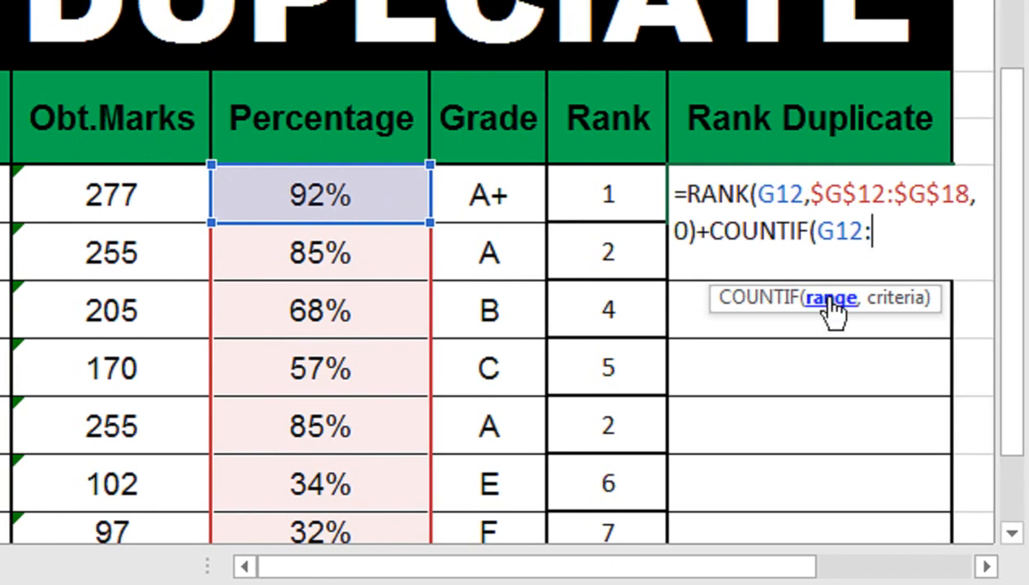
pyautogui.click(355, 204)
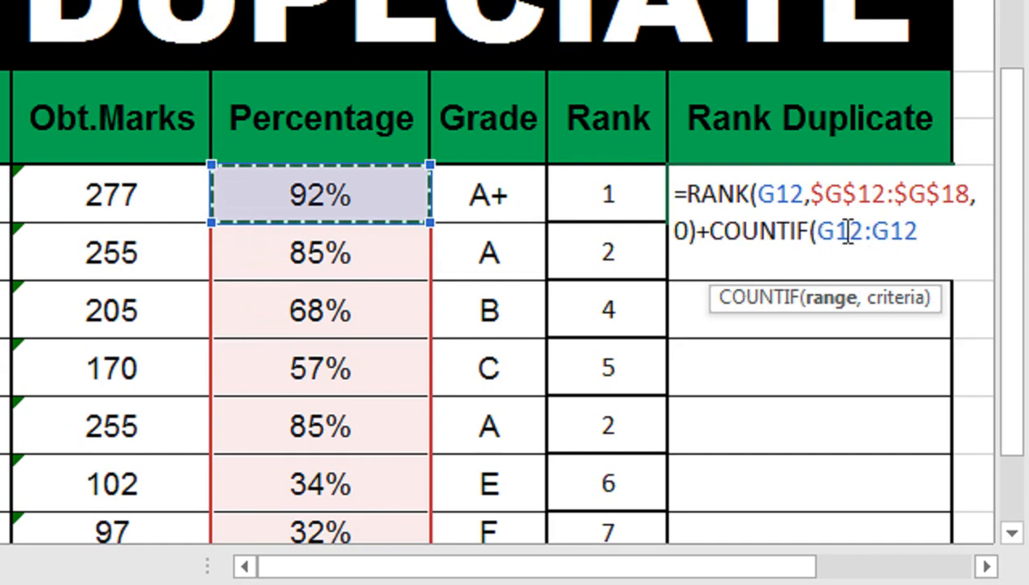
# Step: Make the start of the COUNTIF range absolute as $G$12, and enter the formula with G12 as the criteria
pyautogui.click(818, 232)
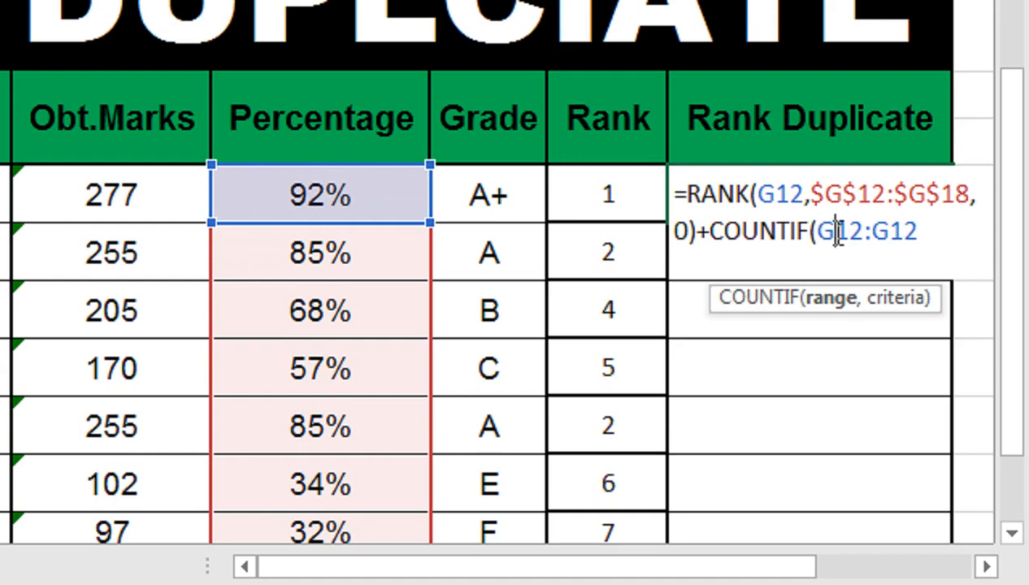
pyautogui.press('F4')
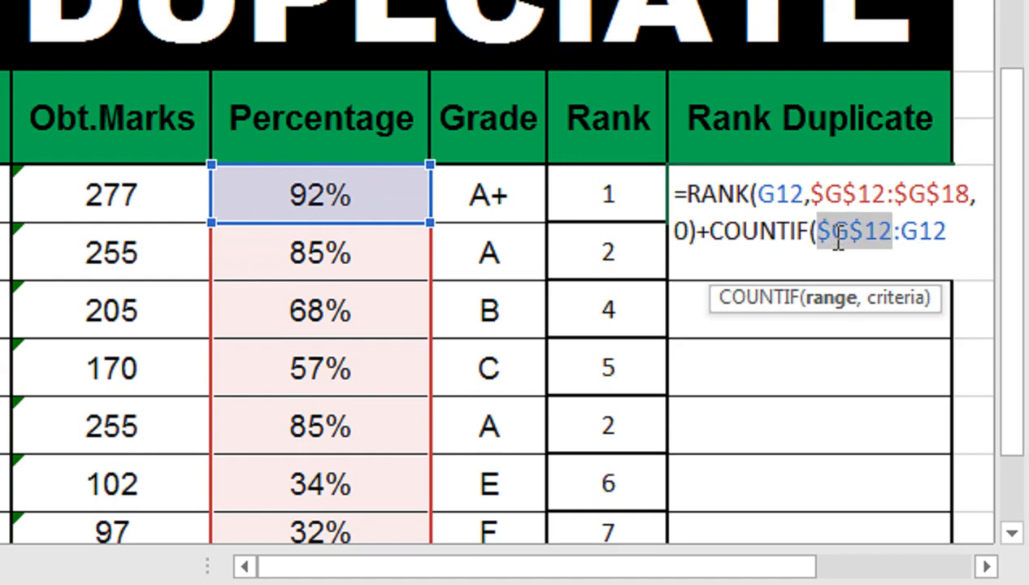
pyautogui.click(953, 234)
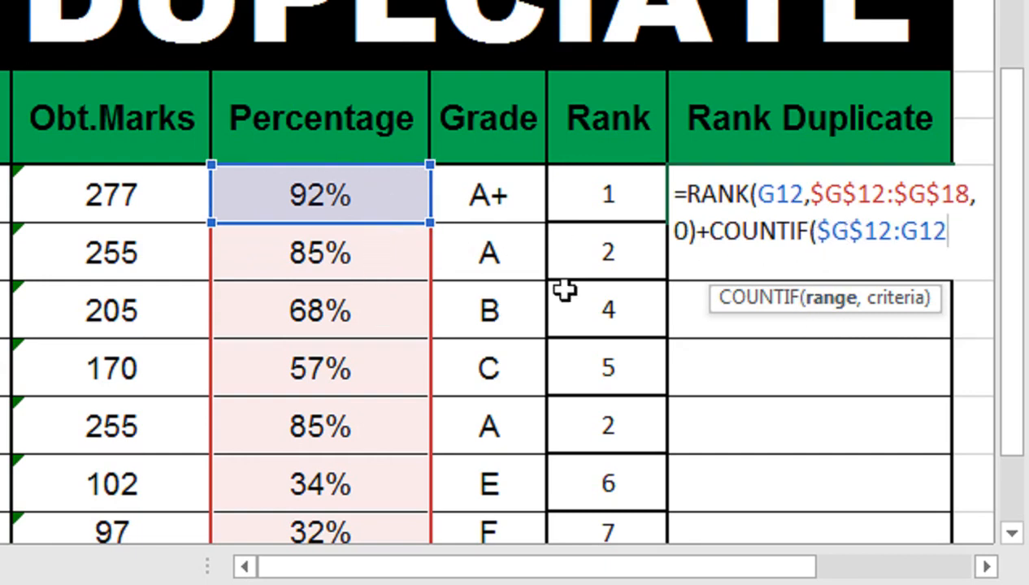
pyautogui.write(',')
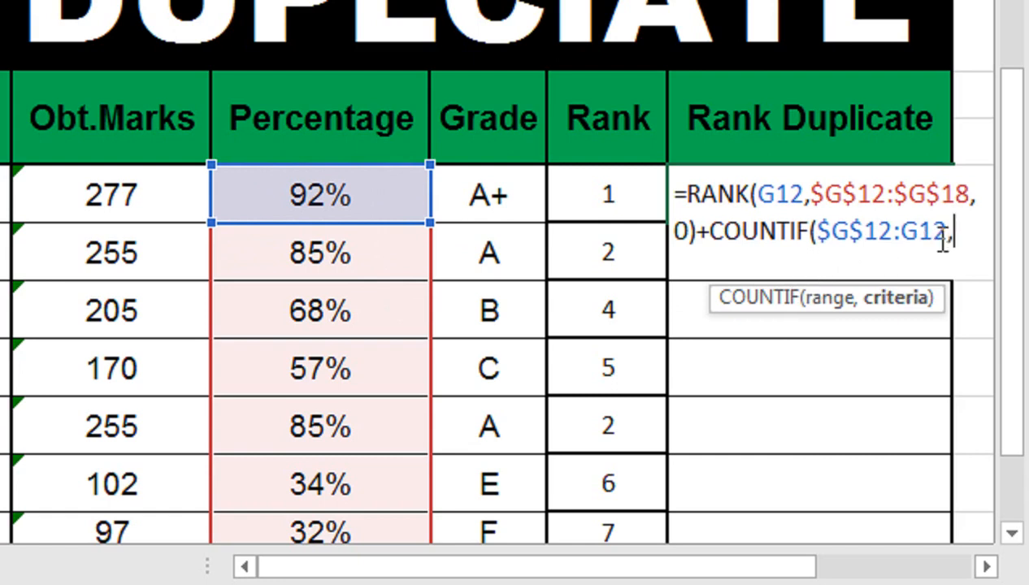
pyautogui.click(354, 203)
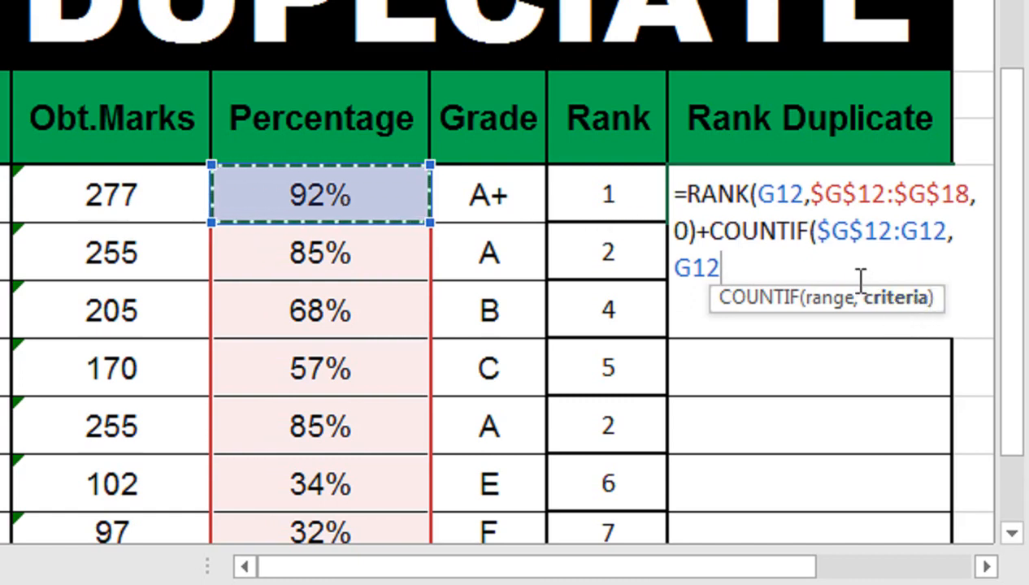
pyautogui.write(')')
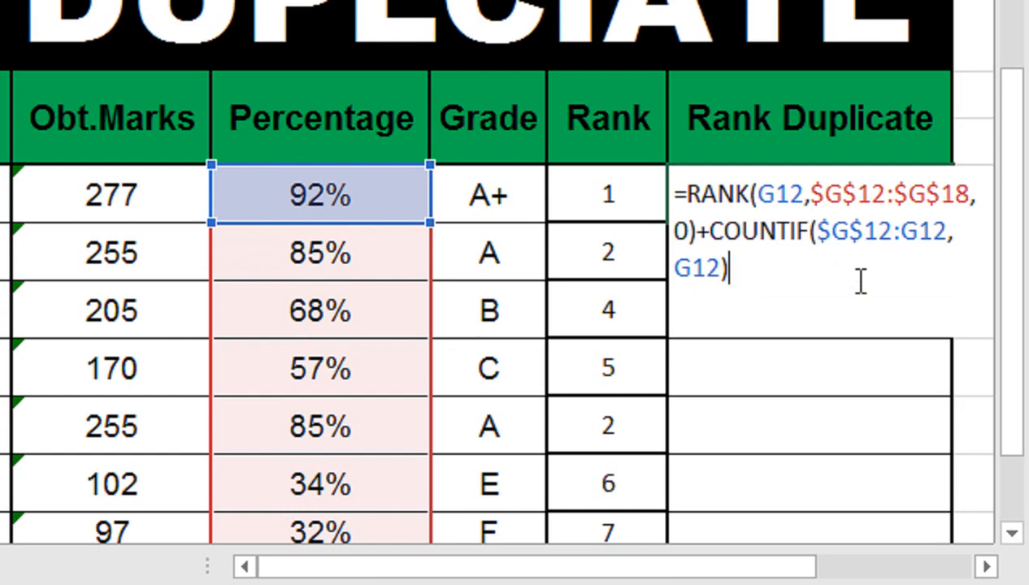
pyautogui.press('Return')
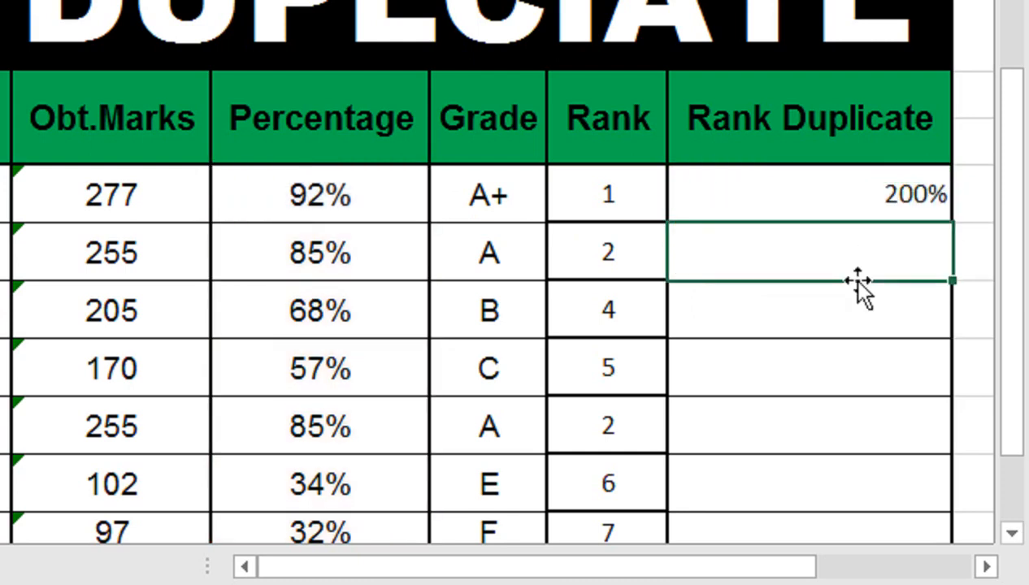
# Step: Change the first Rank Duplicate cell's number format from percentage to a plain number without decimals
pyautogui.click(857, 189)
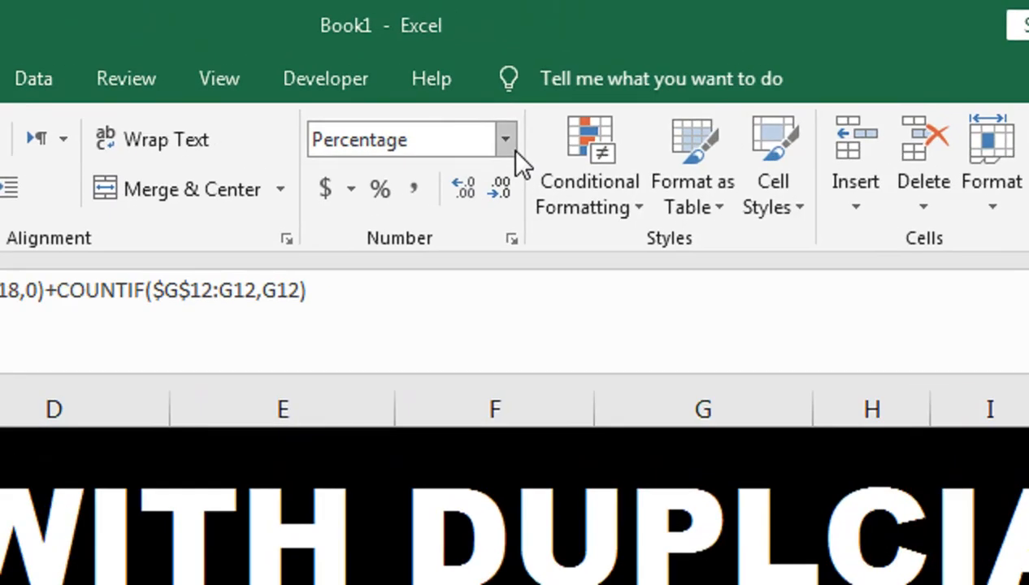
pyautogui.click(576, 72)
pyautogui.click(494, 220)
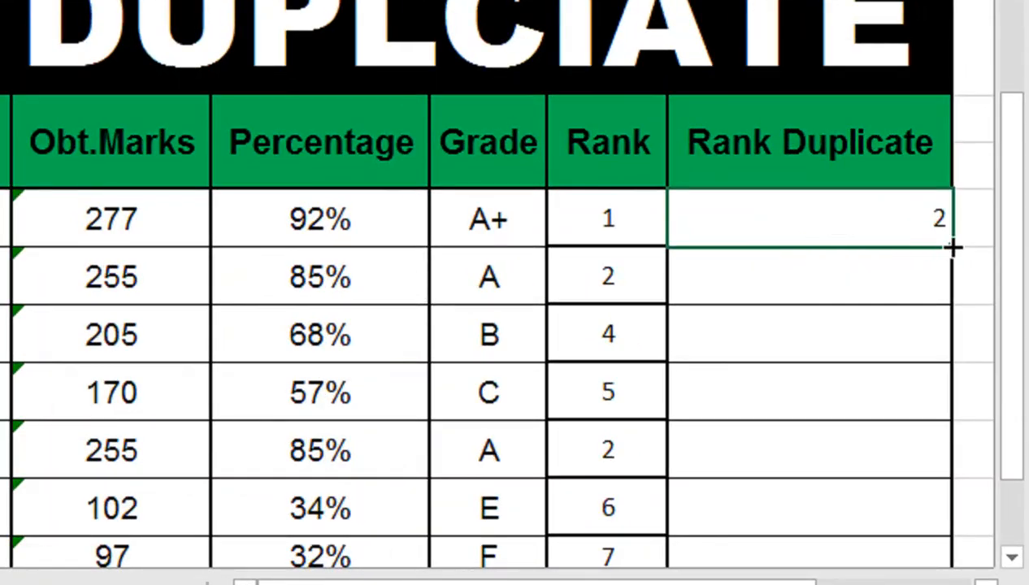
# Step: Fill the Rank Duplicate formula down through the last student, and append -1 to the formula in the first cell, J12
pyautogui.moveTo(952, 248); pyautogui.dragTo(931, 501)
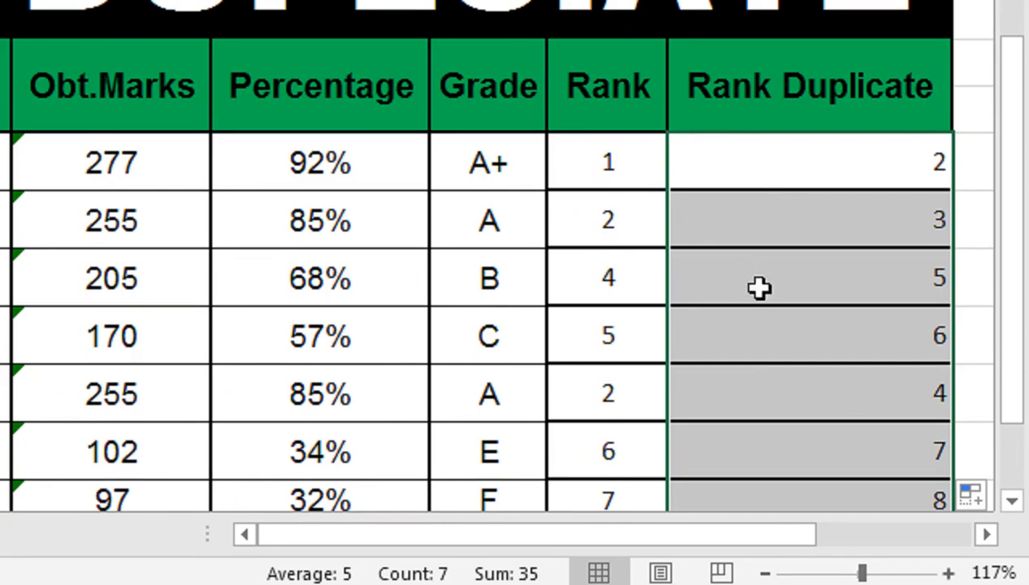
pyautogui.click(741, 165)
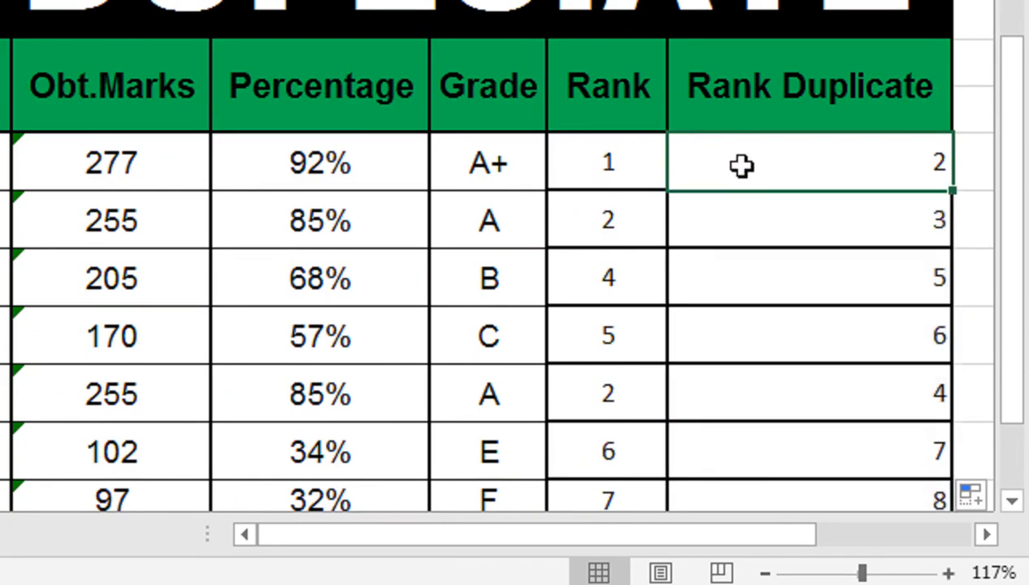
pyautogui.doubleClick(741, 165)
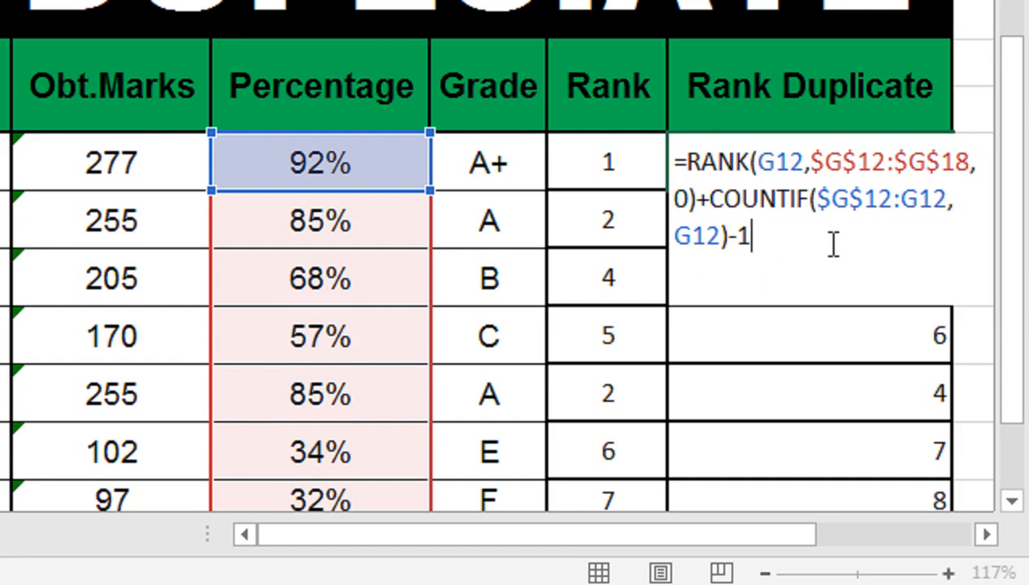
pyautogui.press('Return')
# Step: Set the first Rank Duplicate cell to the General number format and fill its formula down to the last student
pyautogui.click(871, 177)
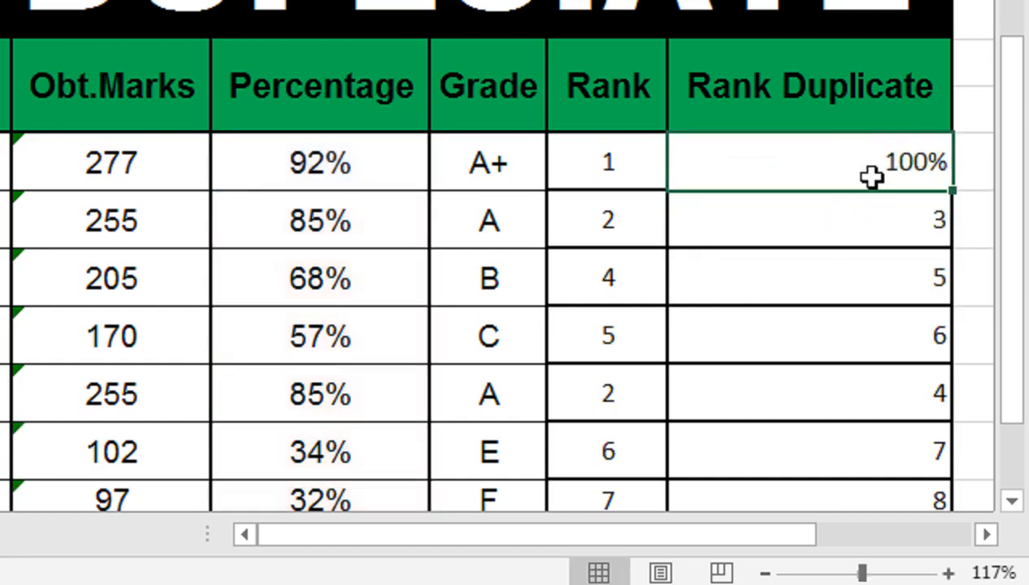
pyautogui.hotkey('ctrl', 'shift', '1')
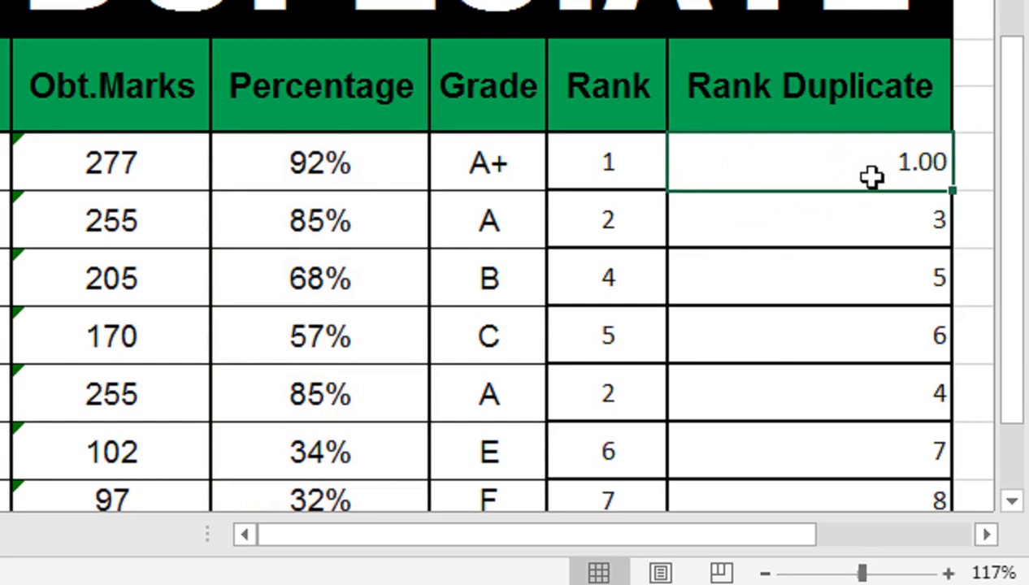
pyautogui.hotkey('ctrl', 'shift', '~')
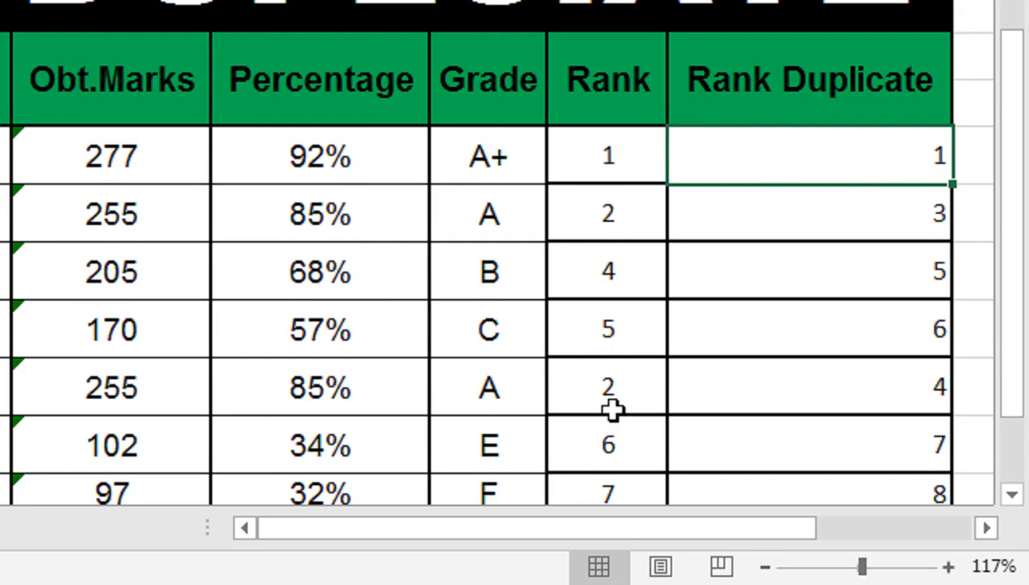
pyautogui.moveTo(952, 186); pyautogui.dragTo(930, 490)
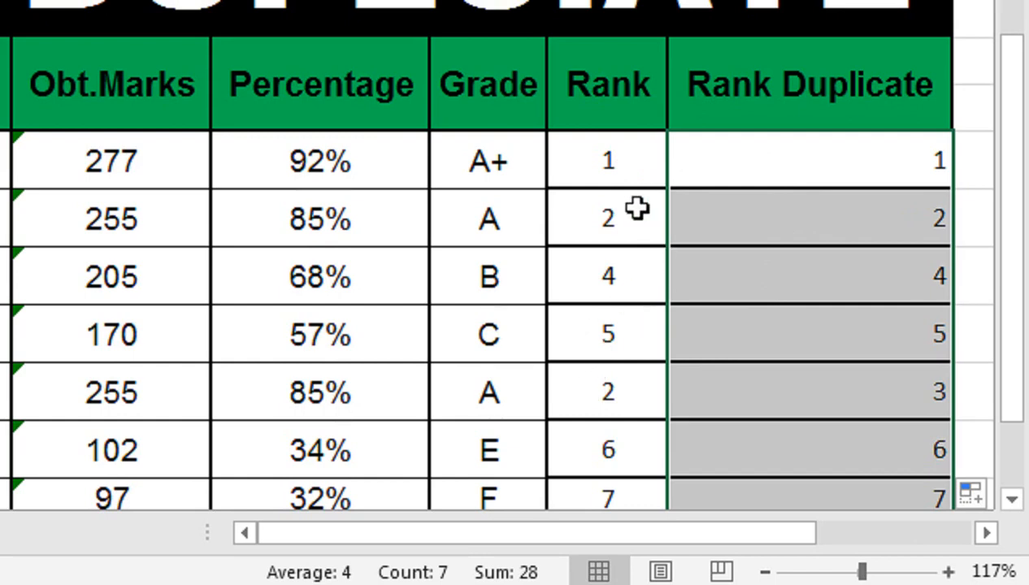
# Step: Create a Duplicate Values conditional formatting rule for the Rank cells I12:I18, choosing Custom Format for the duplicates
pyautogui.moveTo(627, 167); pyautogui.dragTo(641, 482)
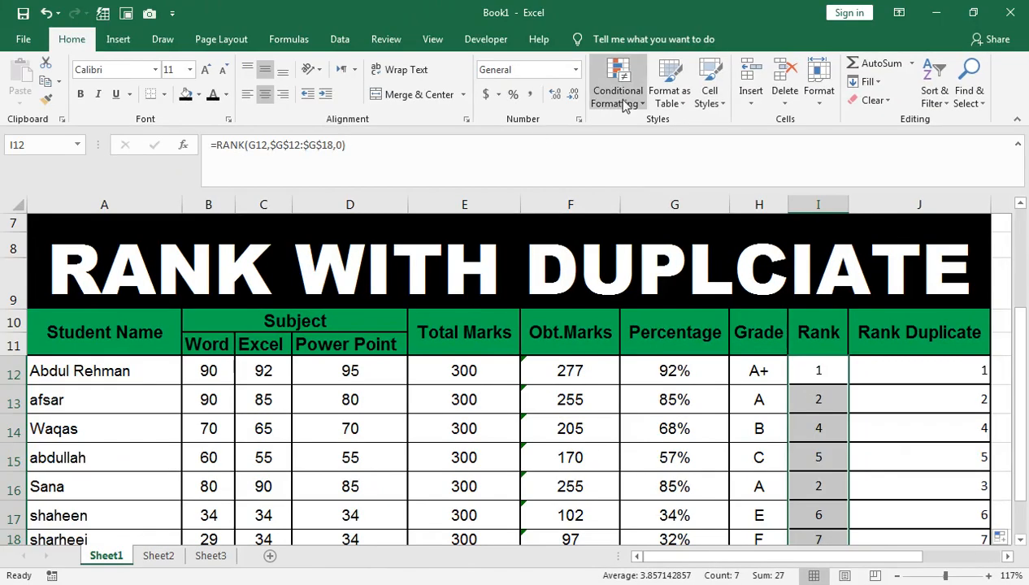
pyautogui.click(615, 86)
pyautogui.moveTo(649, 134)
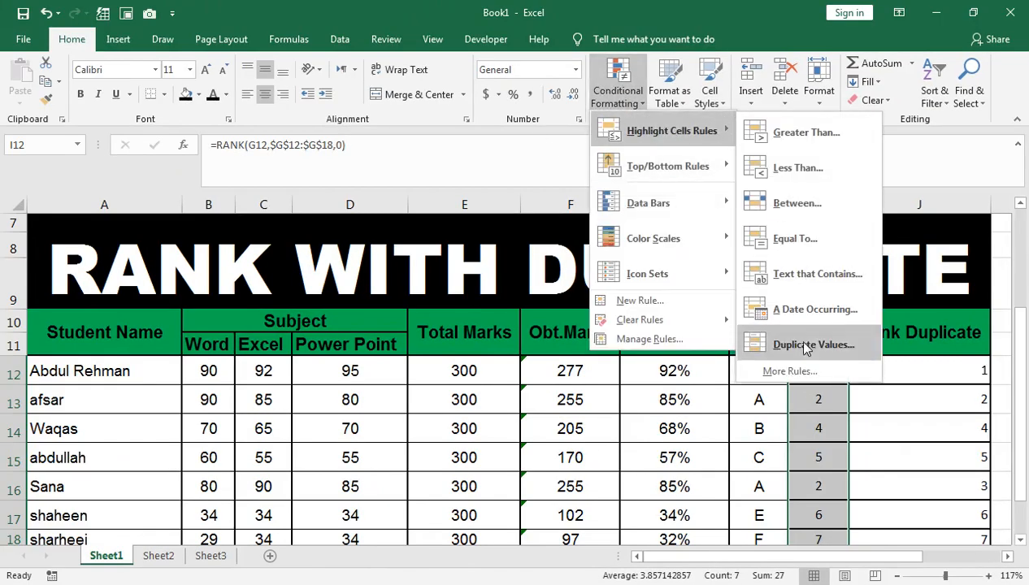
pyautogui.click(584, 296)
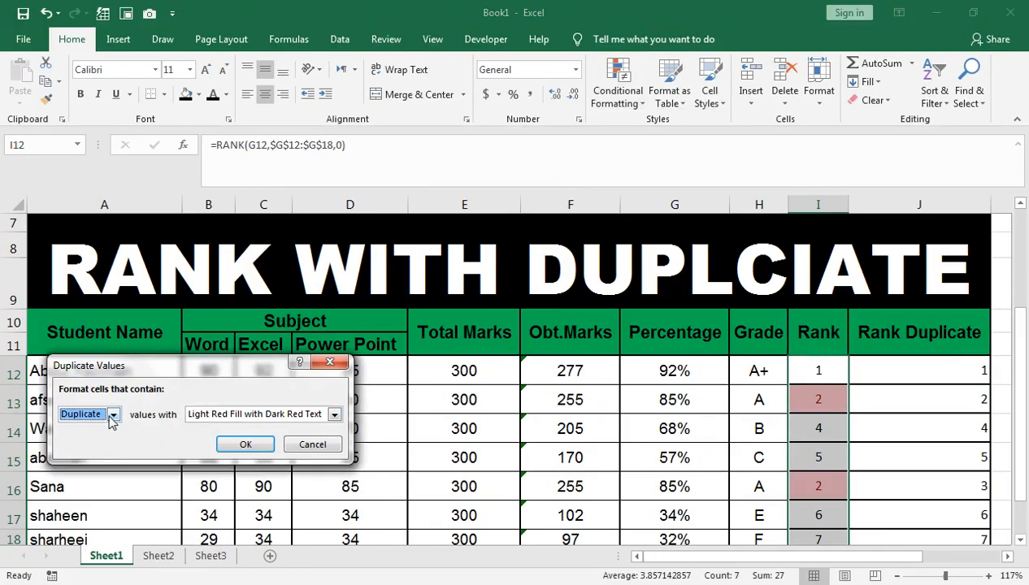
pyautogui.click(222, 416)
pyautogui.click(222, 490)
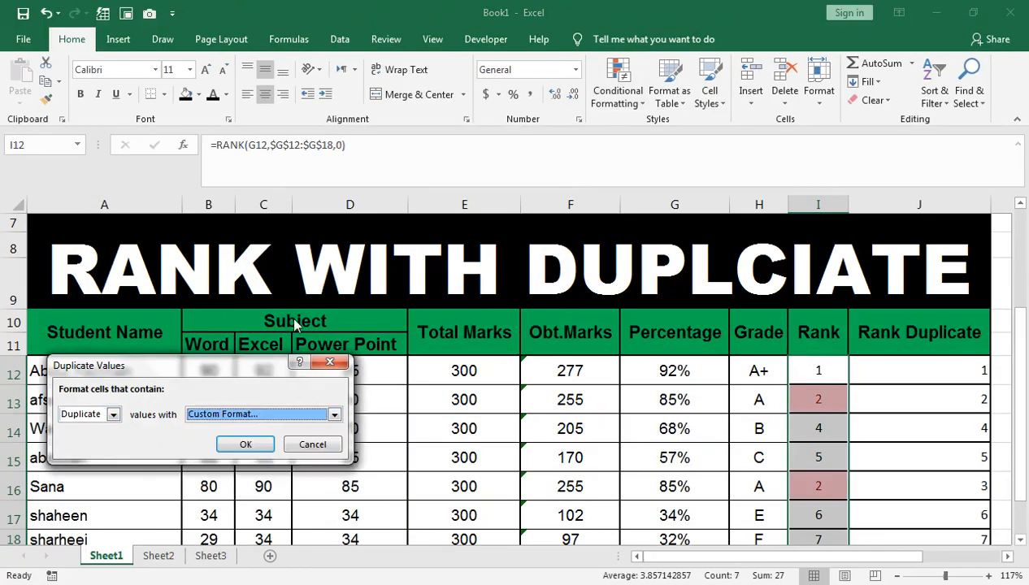
# Step: Give the duplicates rule a red fill with white font color, and apply it to the Rank column
pyautogui.click(170, 221)
pyautogui.click(48, 375)
pyautogui.click(80, 218)
pyautogui.click(256, 358)
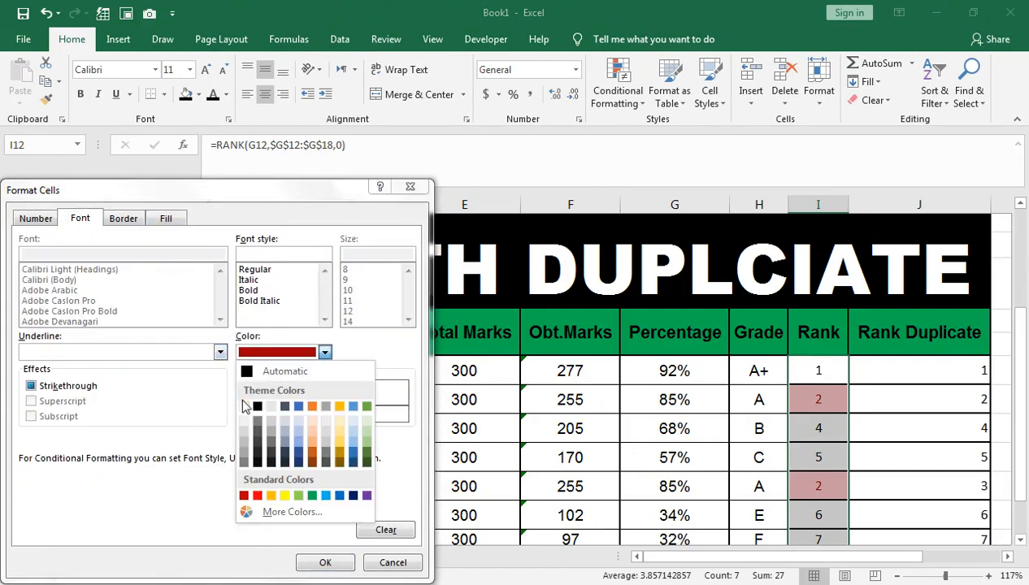
pyautogui.click(244, 400)
pyautogui.click(325, 564)
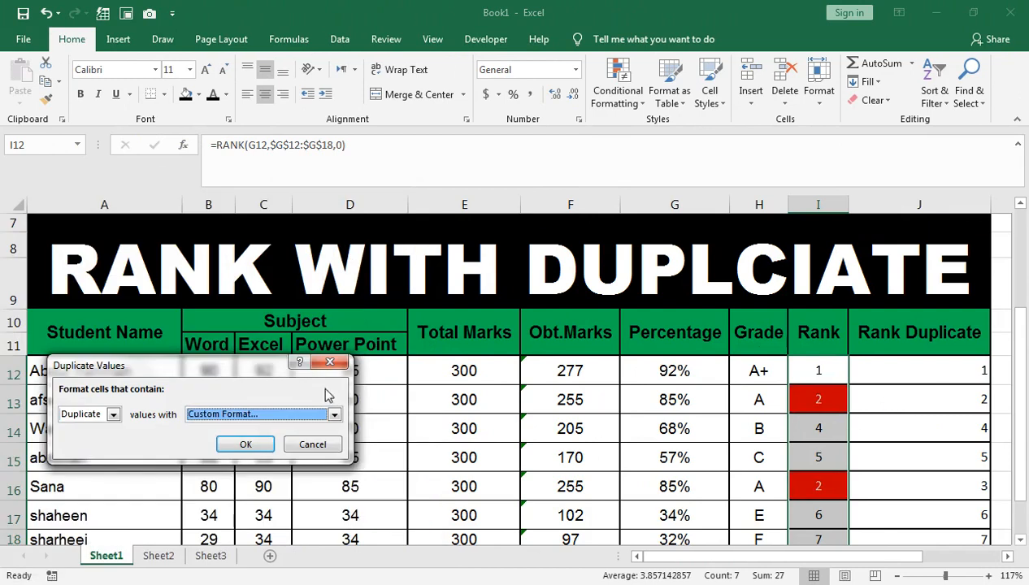
pyautogui.click(251, 445)
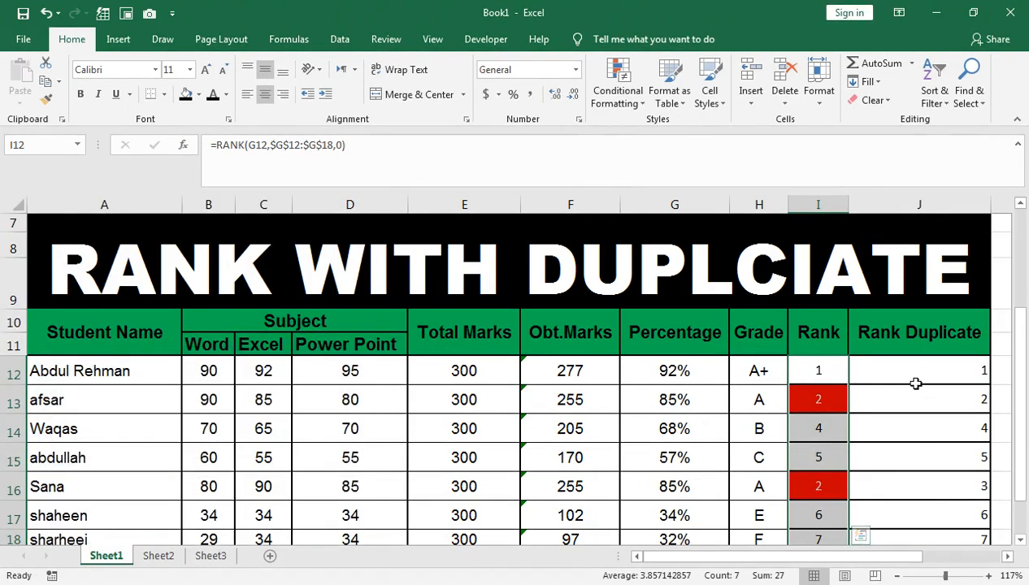
# Step: Apply blue gradient-fill data bars to the Percentage cells G12:G18
pyautogui.moveTo(907, 370); pyautogui.dragTo(924, 533)
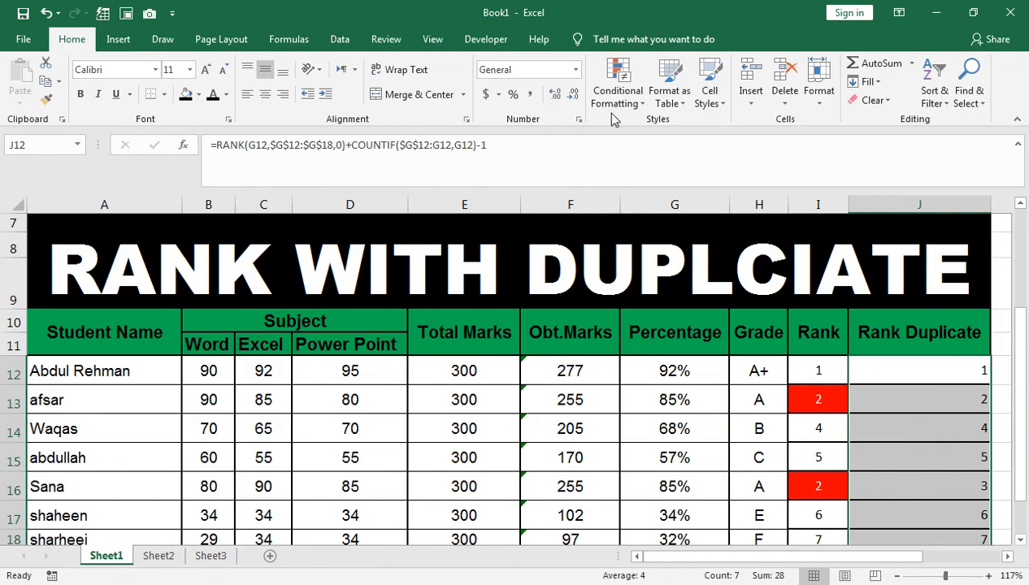
pyautogui.click(663, 372)
pyautogui.moveTo(662, 372); pyautogui.dragTo(669, 538)
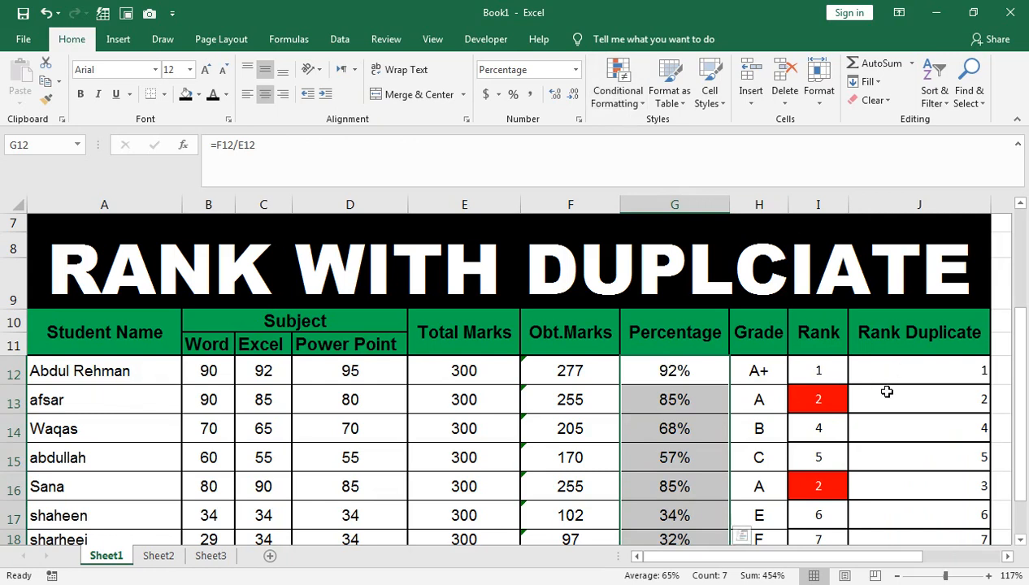
pyautogui.click(637, 104)
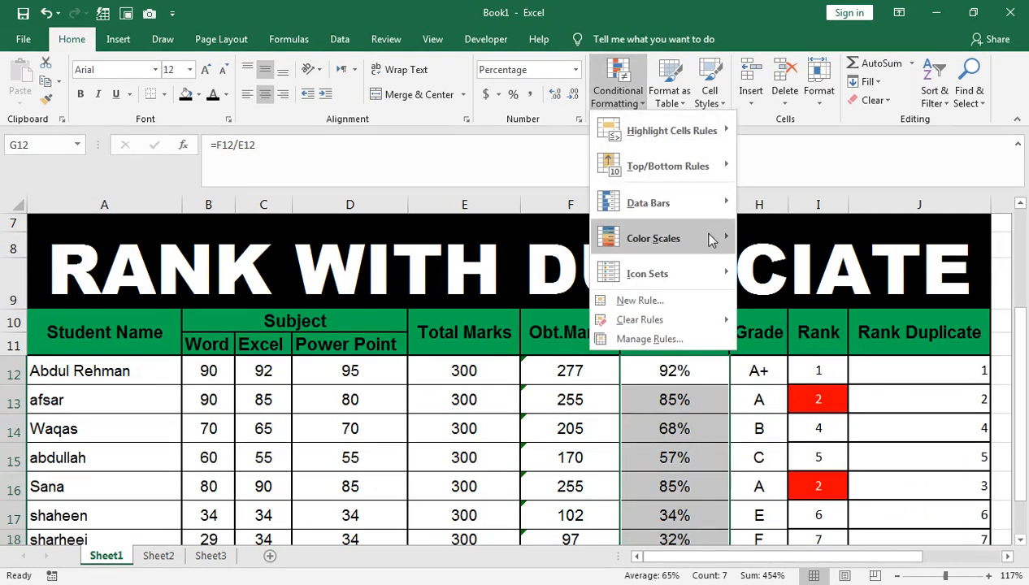
pyautogui.moveTo(715, 201)
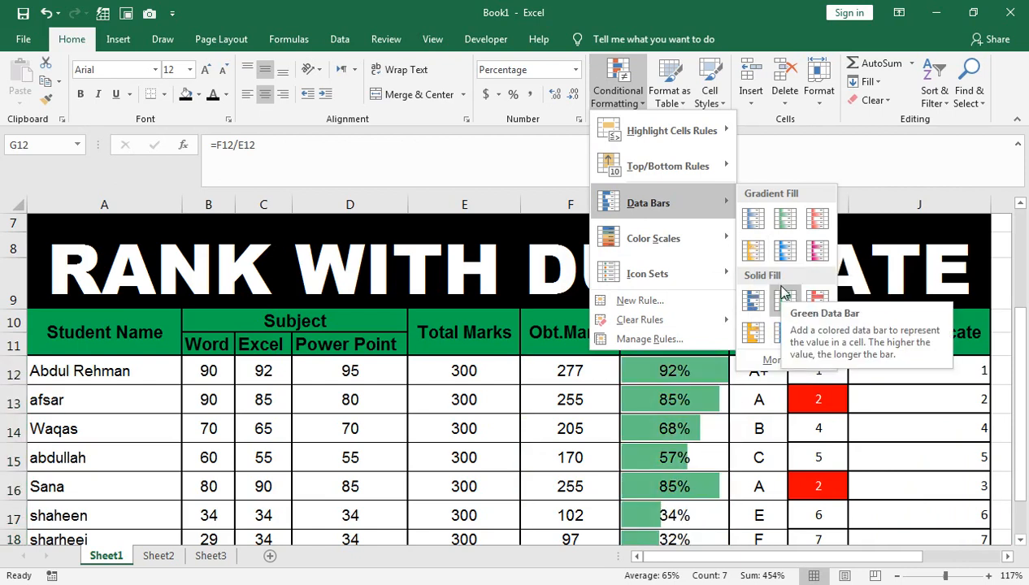
pyautogui.hotkey('ctrl', 'q')
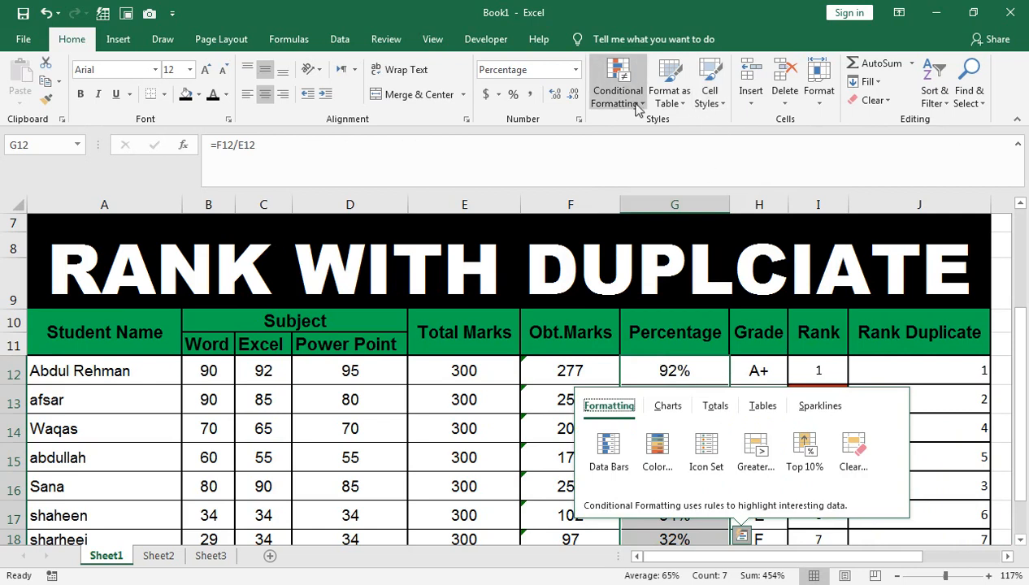
pyautogui.click(618, 86)
pyautogui.moveTo(647, 128)
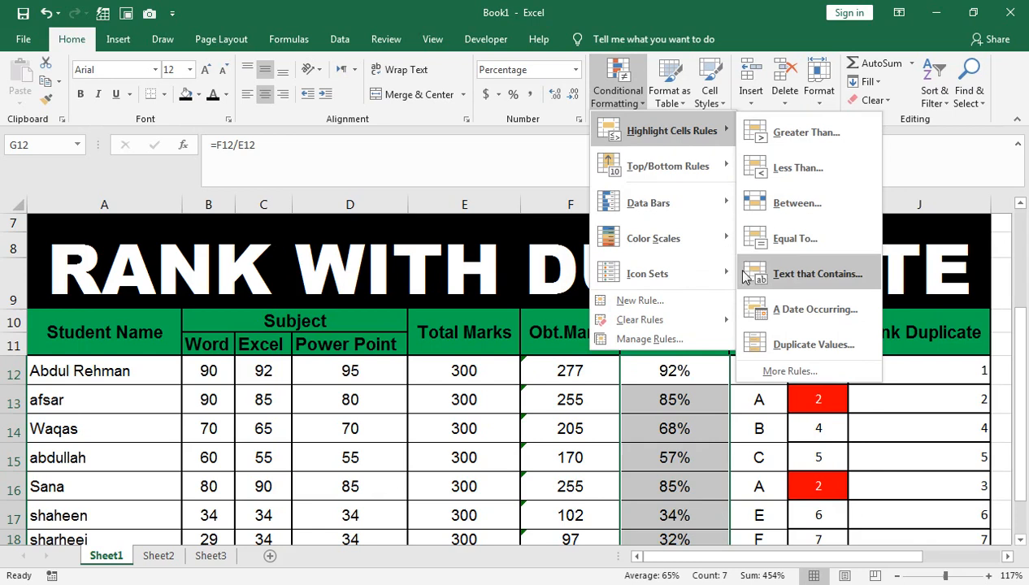
pyautogui.moveTo(695, 237)
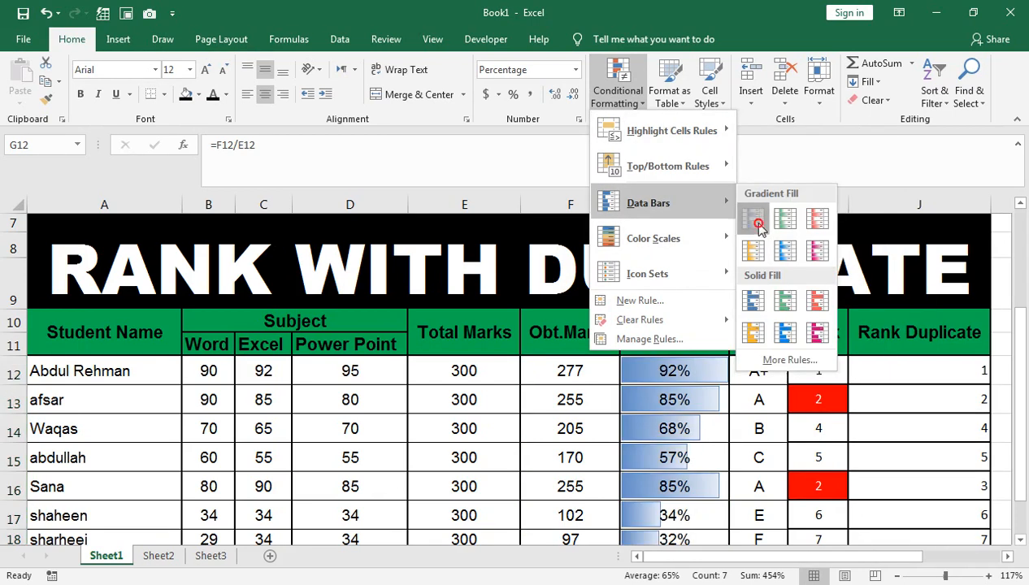
pyautogui.click(757, 223)
pyautogui.press('Down')
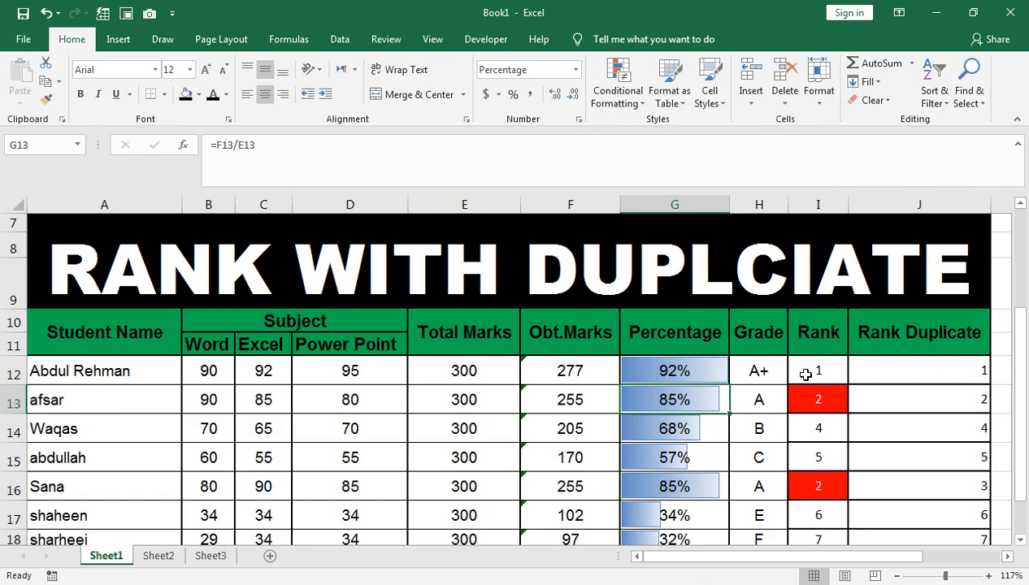
# Step: Change the RANK order argument in the first Rank Duplicate formula to 1 for ascending order
pyautogui.click(884, 369)
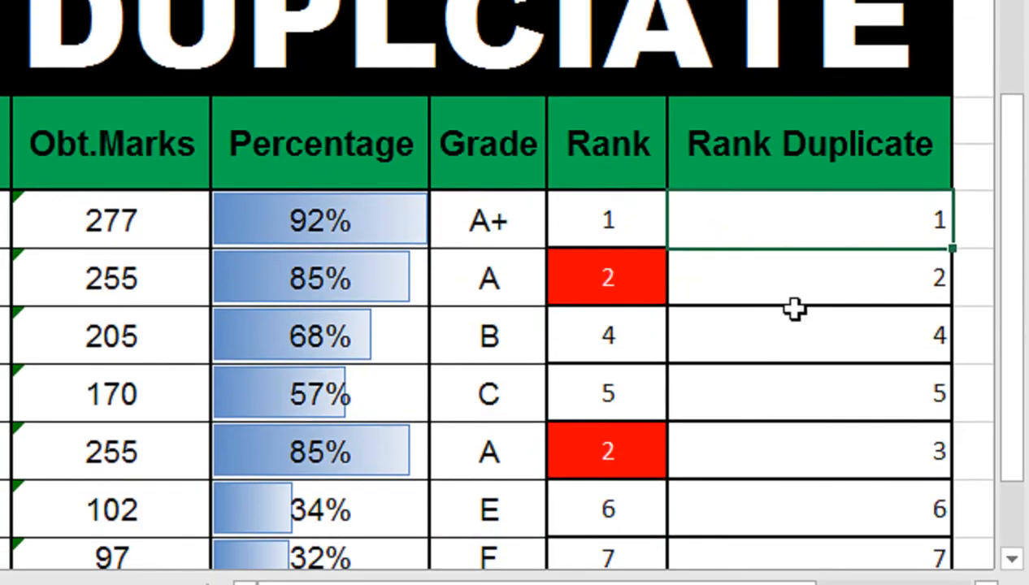
pyautogui.doubleClick(814, 217)
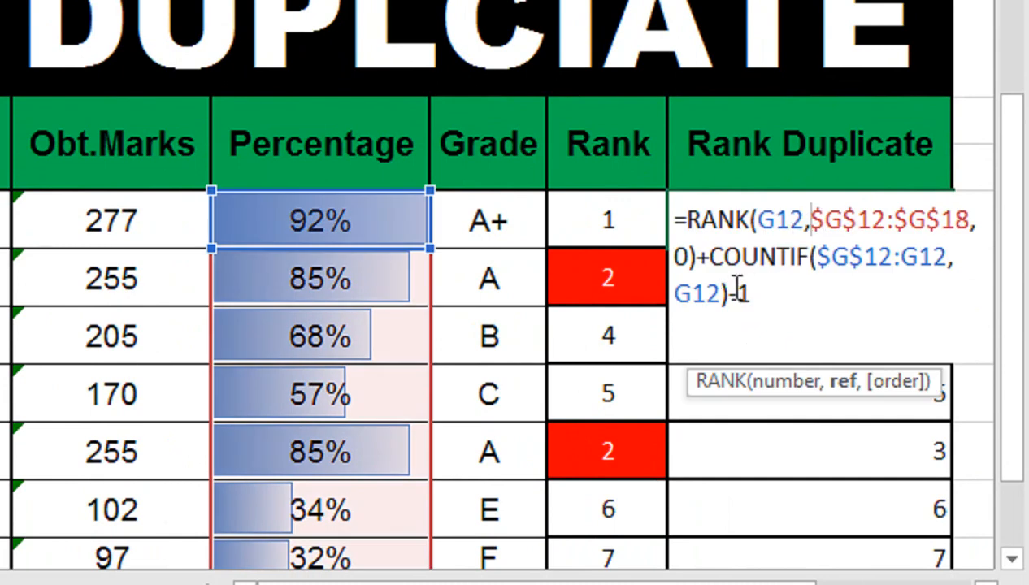
pyautogui.doubleClick(682, 257)
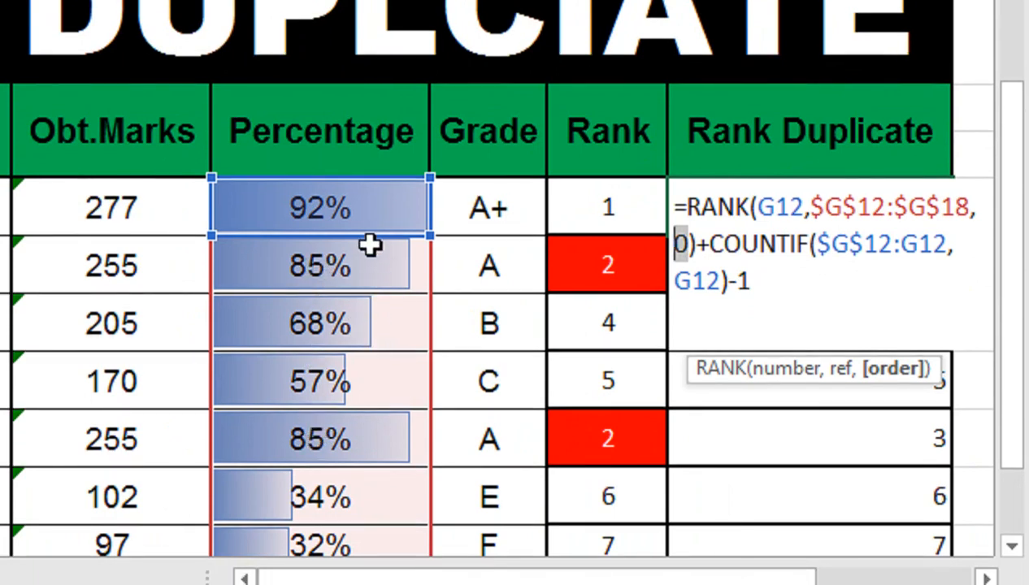
pyautogui.write('1')
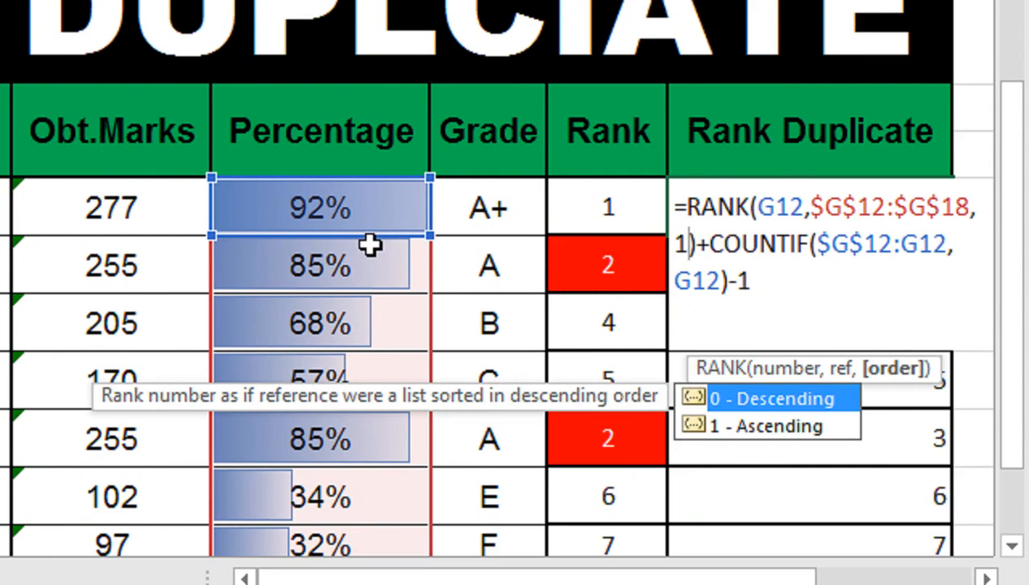
pyautogui.press('Down')
pyautogui.press('Escape')
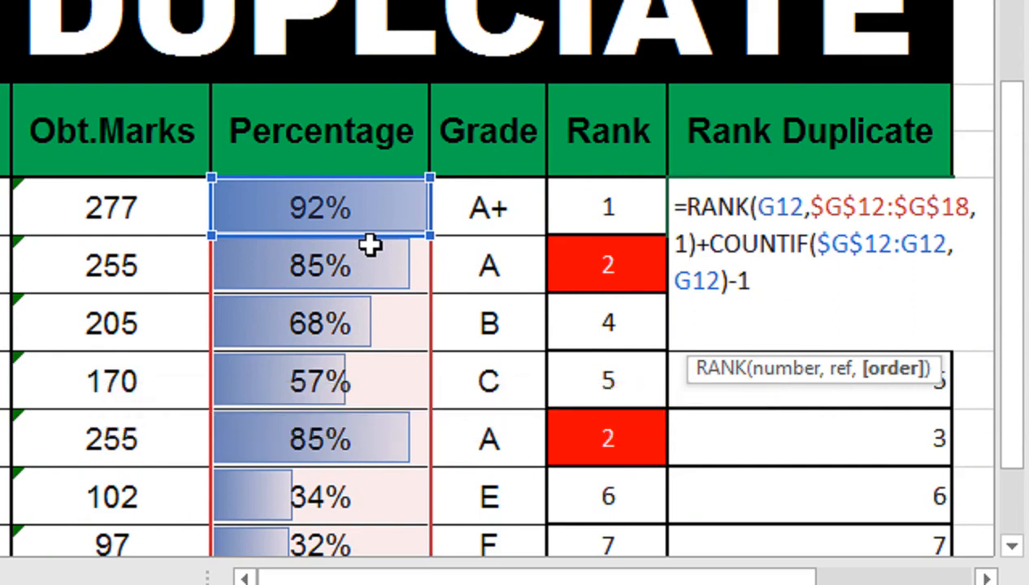
pyautogui.press('Return')
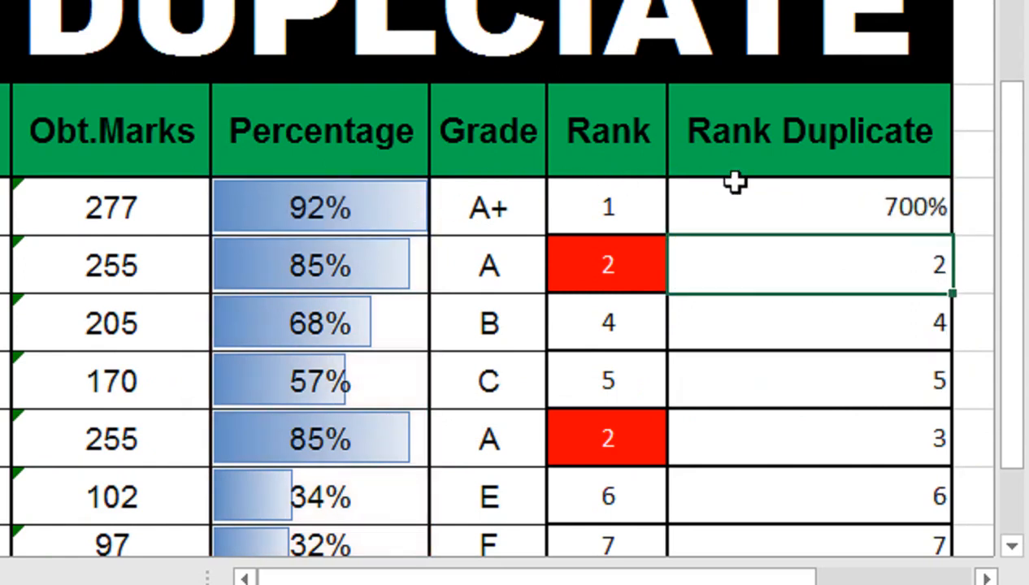
# Step: Set the ascending-rank cell J12 to the General number format and fill its formula down the Rank Duplicate column
pyautogui.click(798, 206)
pyautogui.hotkey('ctrl', 'shift', '~')
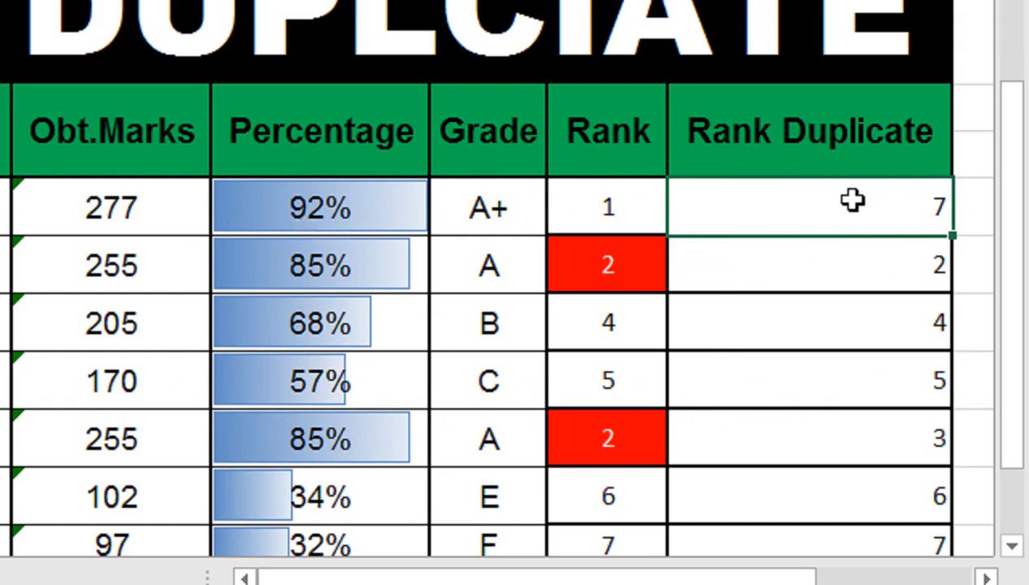
pyautogui.doubleClick(952, 234)
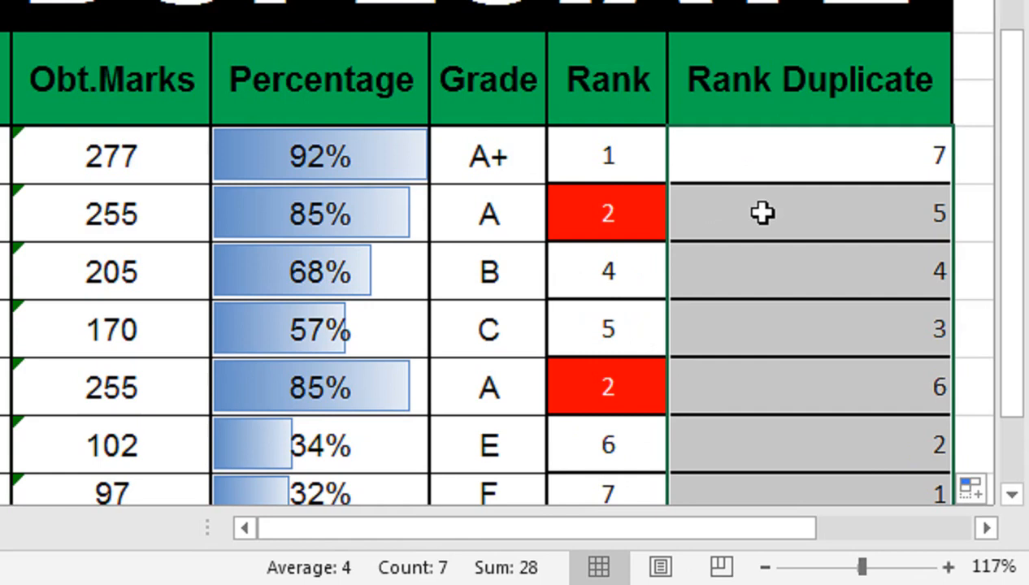
# Step: Start a COUNTIF formula in cell K12 beside the first Rank Duplicate value, with G12:G12 as its range
pyautogui.click(767, 156)
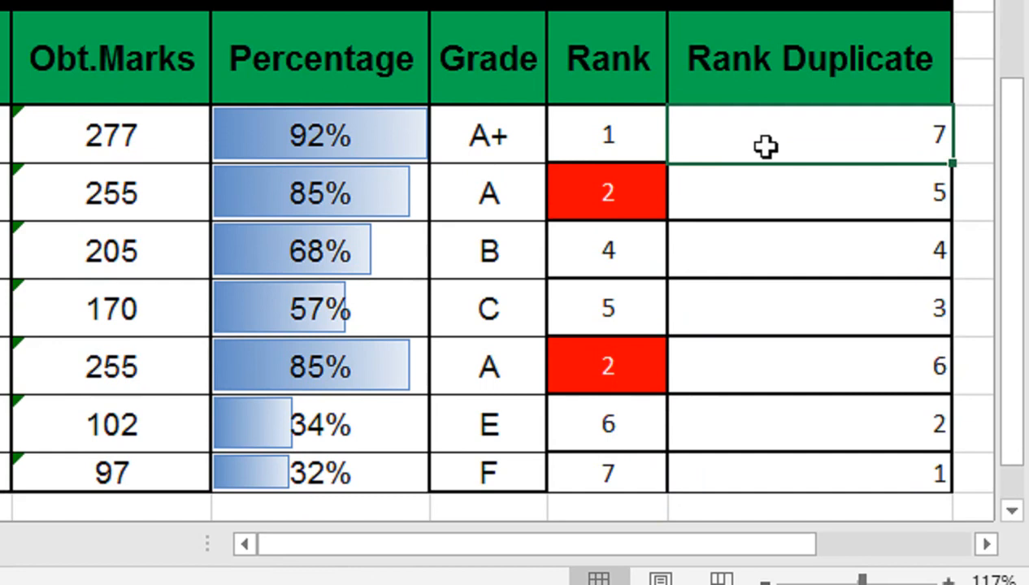
pyautogui.press('Right')
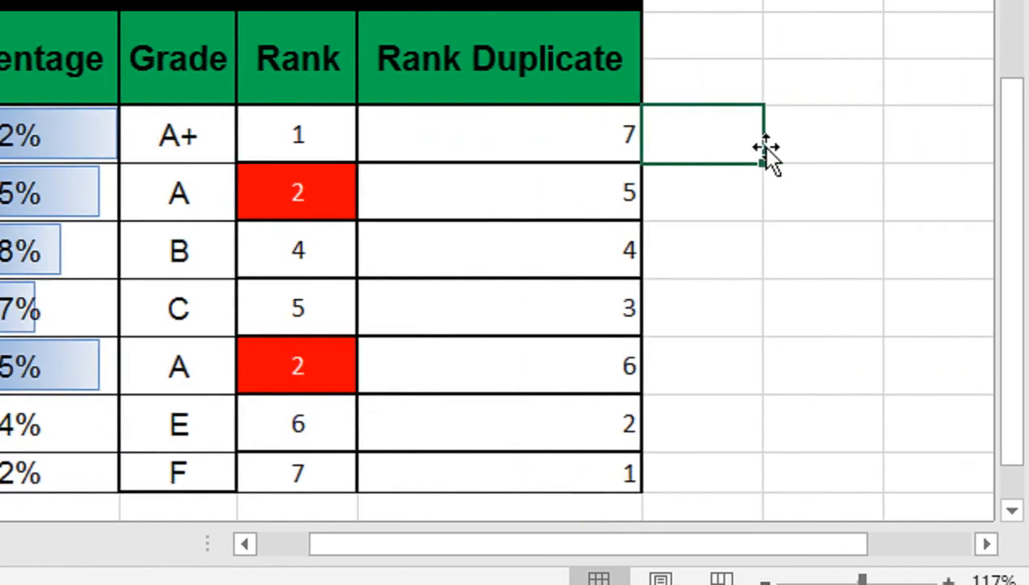
pyautogui.write('=COUT')
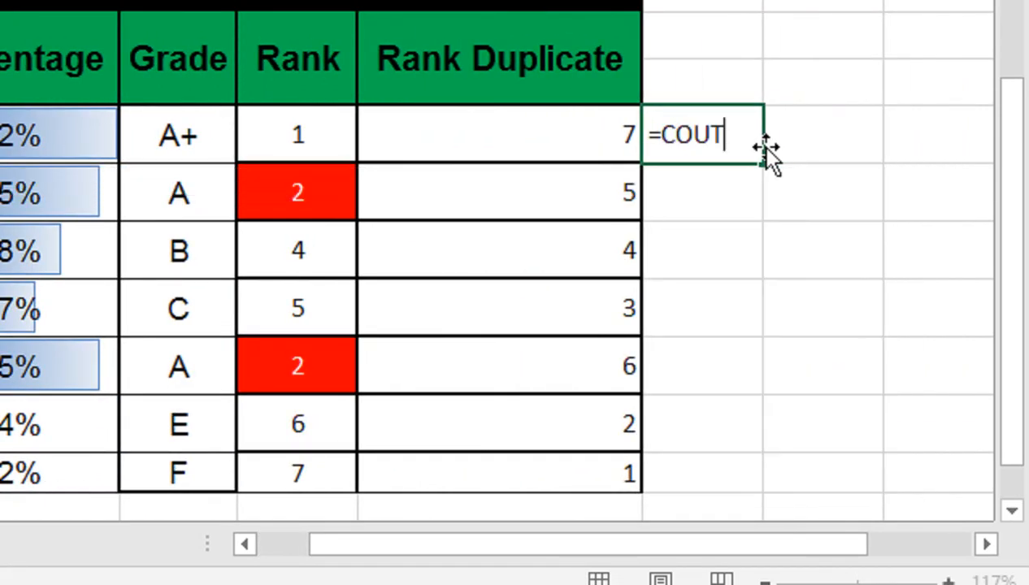
pyautogui.press('BackSpace')
pyautogui.write('NTIF(')
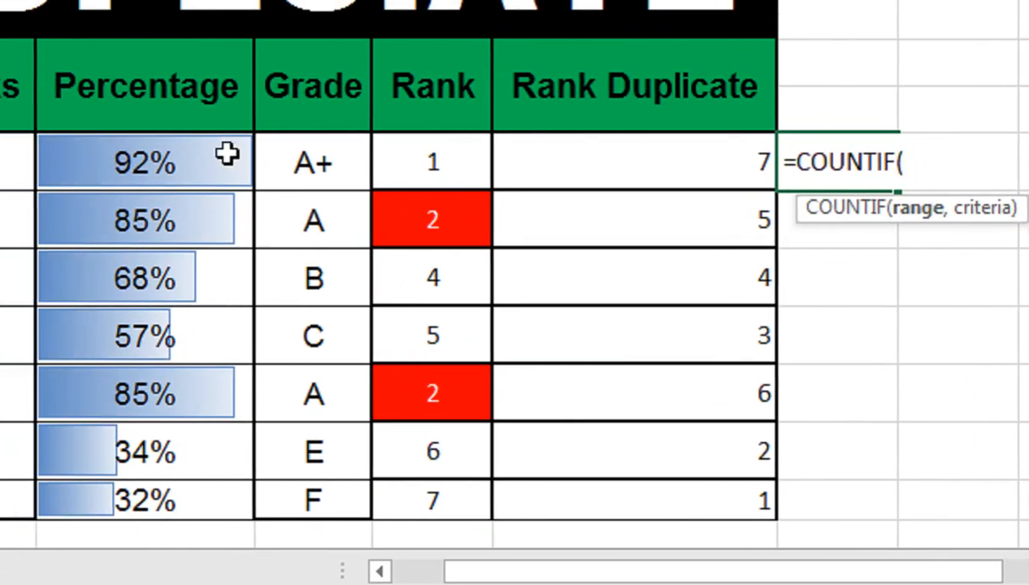
pyautogui.click(227, 154)
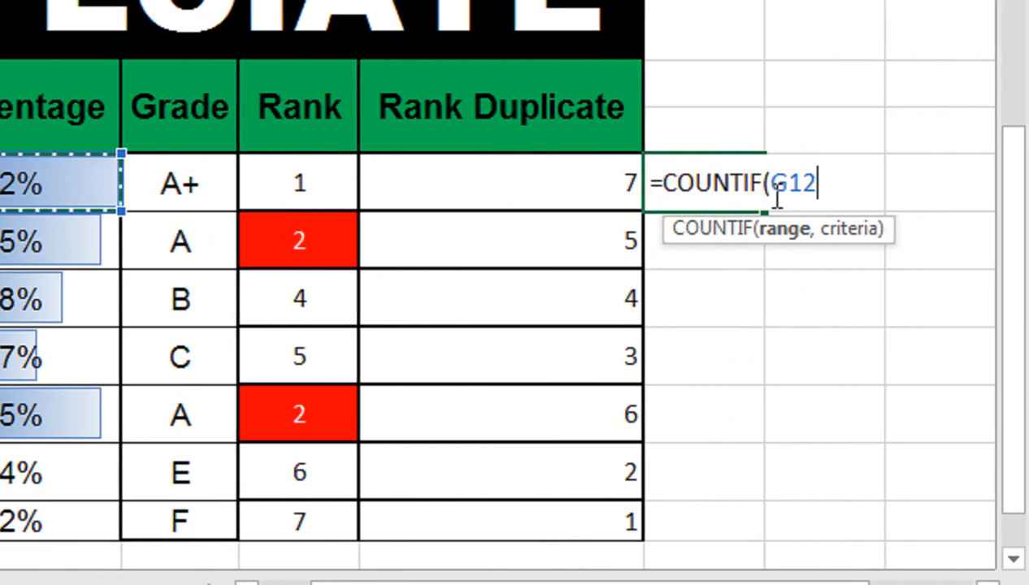
pyautogui.write(':')
# Step: Make the starting reference of the COUNTIF range absolute, as $G$12:G12
pyautogui.doubleClick(795, 192)
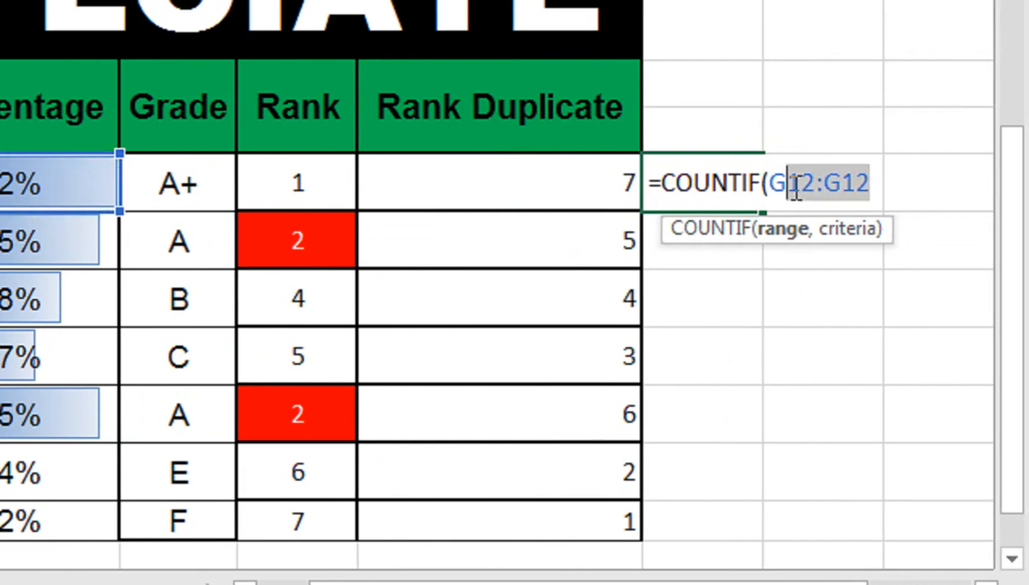
pyautogui.click(795, 185)
pyautogui.click(796, 182)
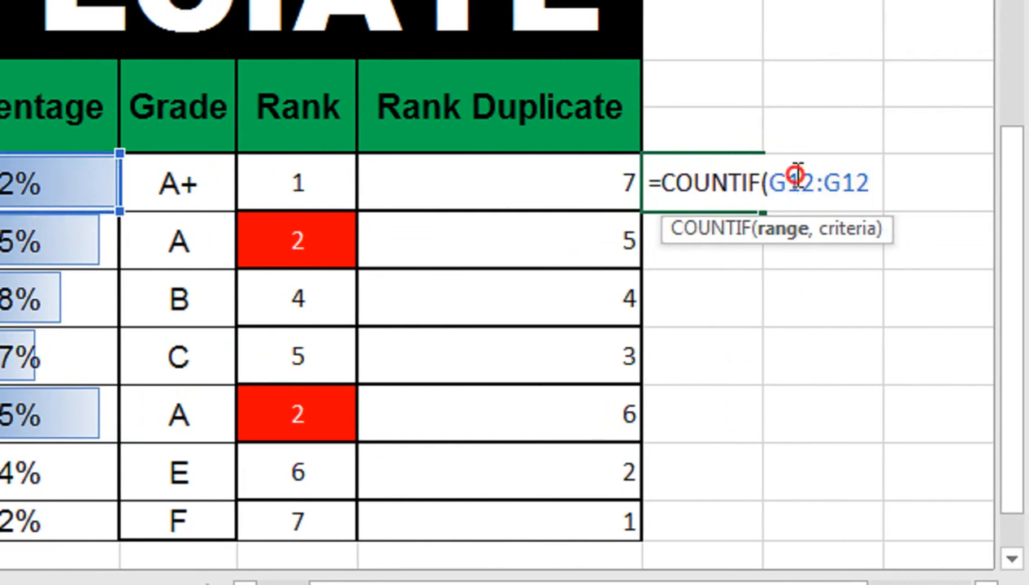
pyautogui.click(786, 182)
pyautogui.press('F4')
pyautogui.click(909, 174)
# Step: Use G12 as the COUNTIF criteria, complete the formula, and fill it from K12 down to K18
pyautogui.write(',')
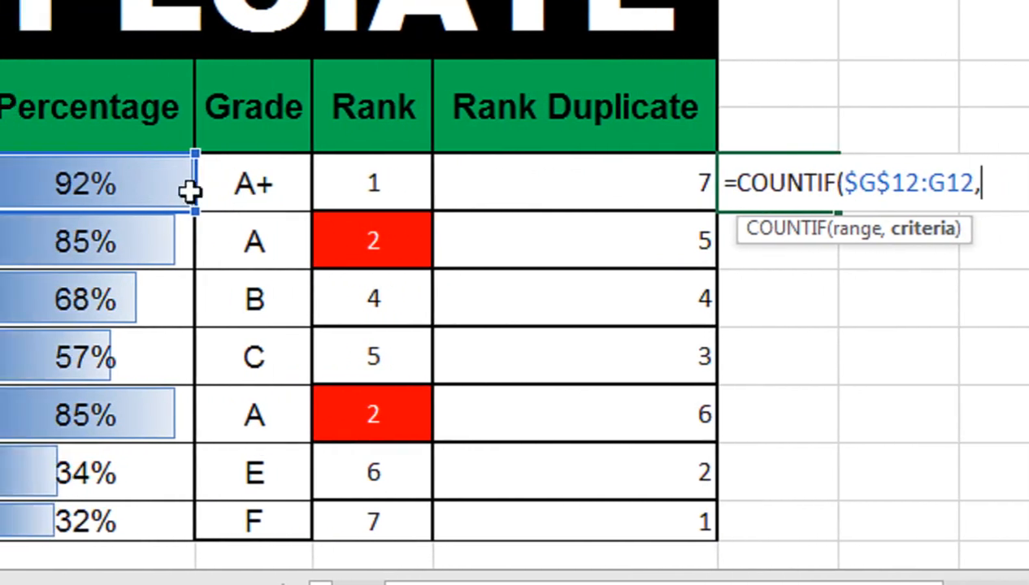
pyautogui.click(110, 182)
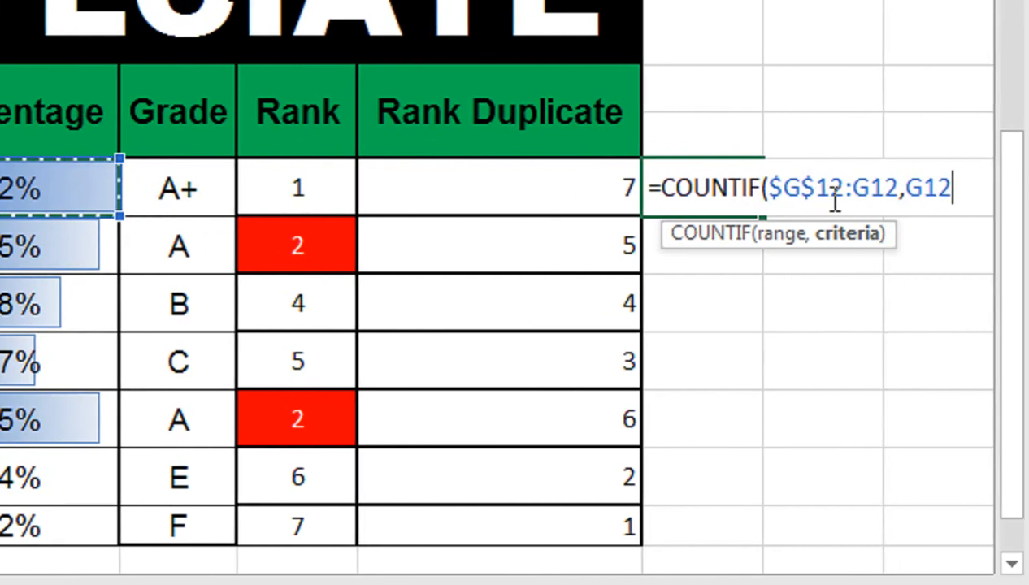
pyautogui.write(')')
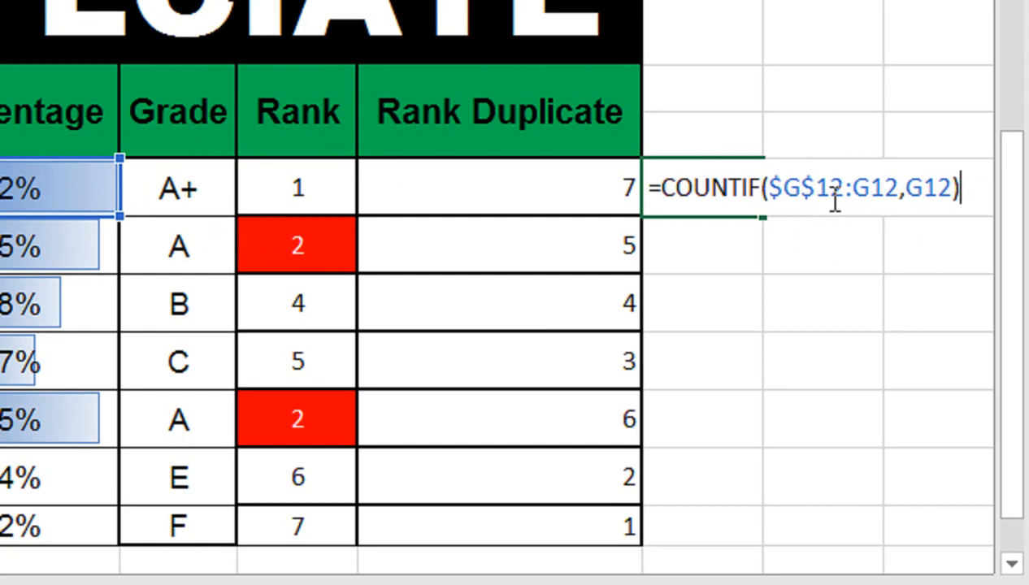
pyautogui.press('Return')
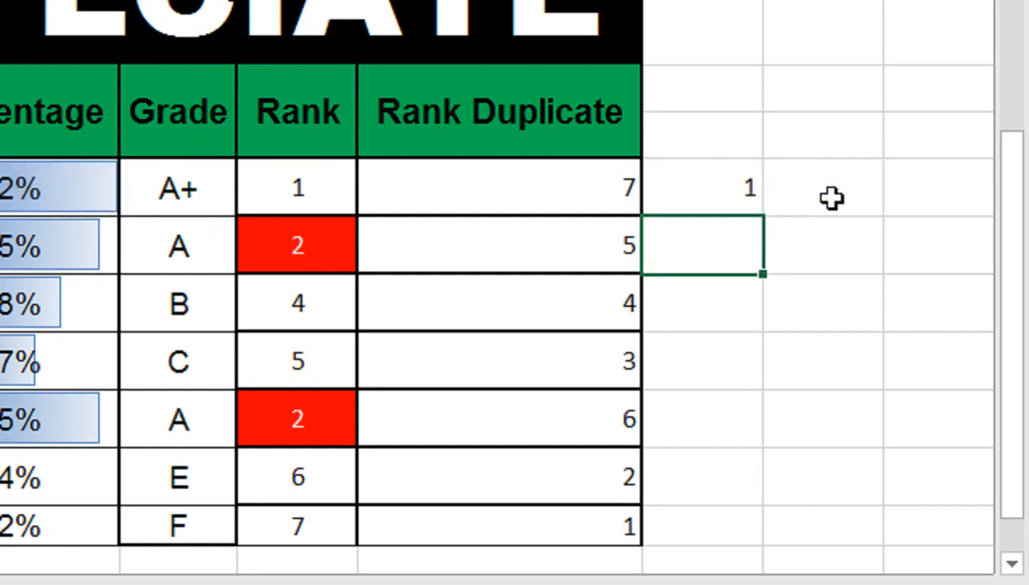
pyautogui.click(730, 177)
pyautogui.moveTo(762, 216); pyautogui.dragTo(745, 517)
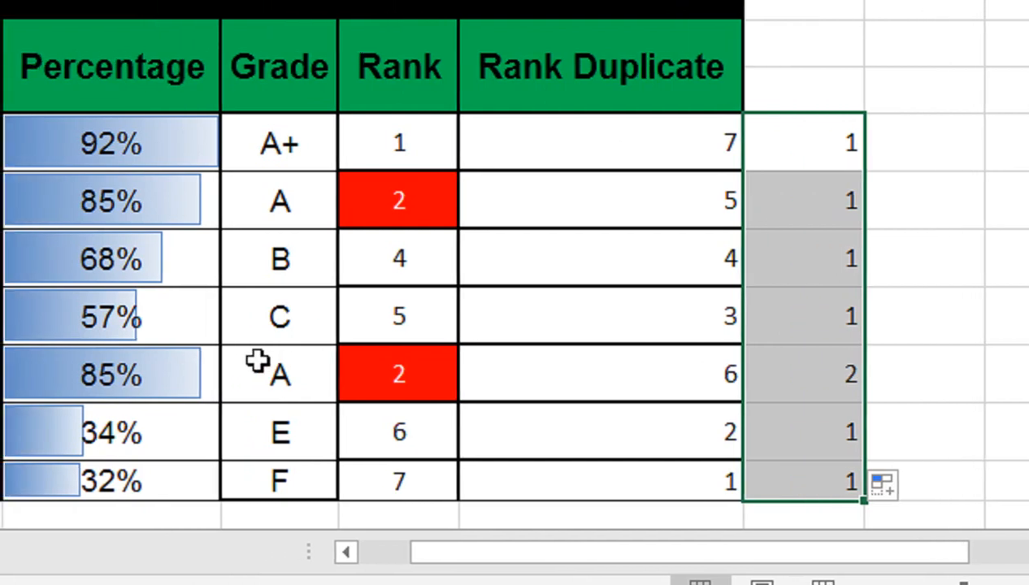
# Step: Append -1 to the COUNTIF formula in K12, set the cell to General format, and fill it down to K18
pyautogui.doubleClick(780, 147)
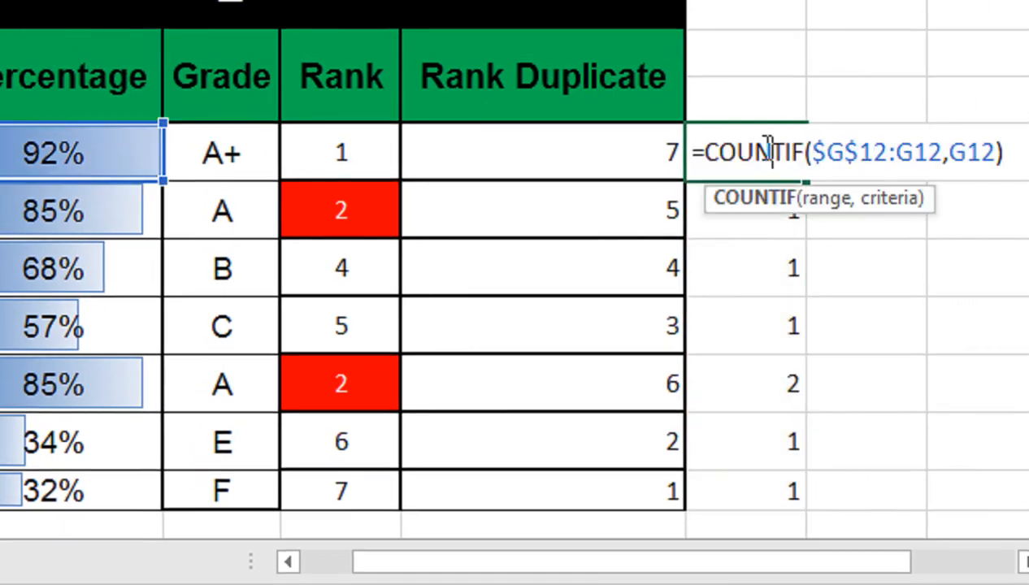
pyautogui.click(1015, 140)
pyautogui.write('-1')
pyautogui.press('Return')
pyautogui.click(694, 145)
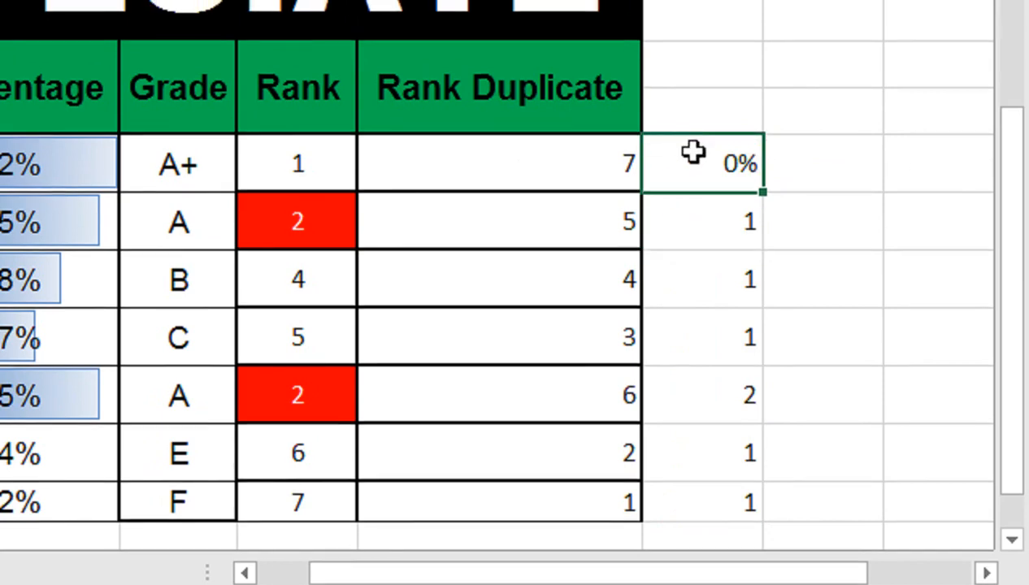
pyautogui.hotkey('ctrl', 'shift', '`')
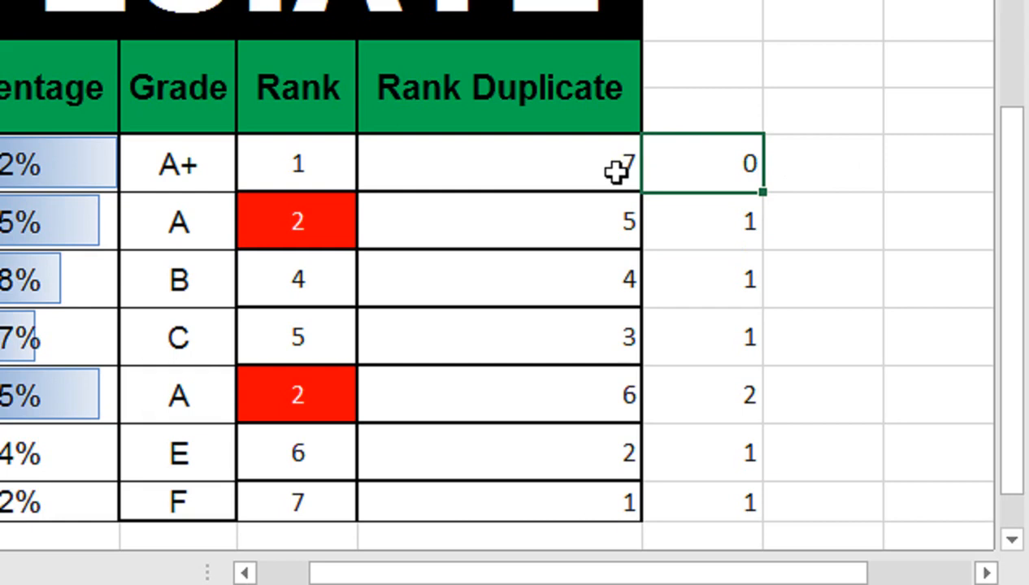
pyautogui.moveTo(764, 193); pyautogui.dragTo(731, 508)
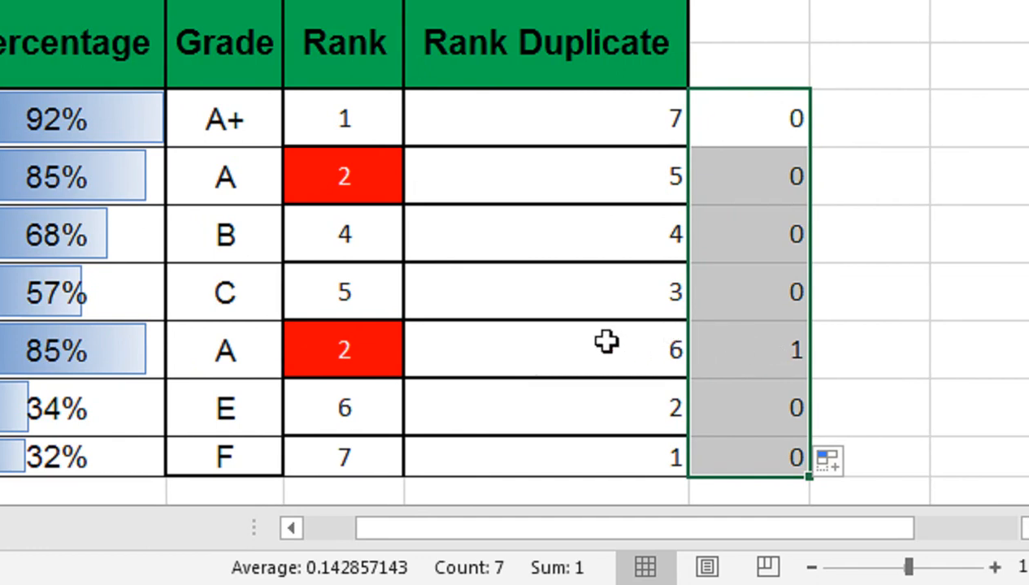
# Step: Examine the RANK plus COUNTIF formula in Rank Duplicate cell J16 and restore the cell's General number format
pyautogui.click(606, 342)
pyautogui.doubleClick(606, 342)
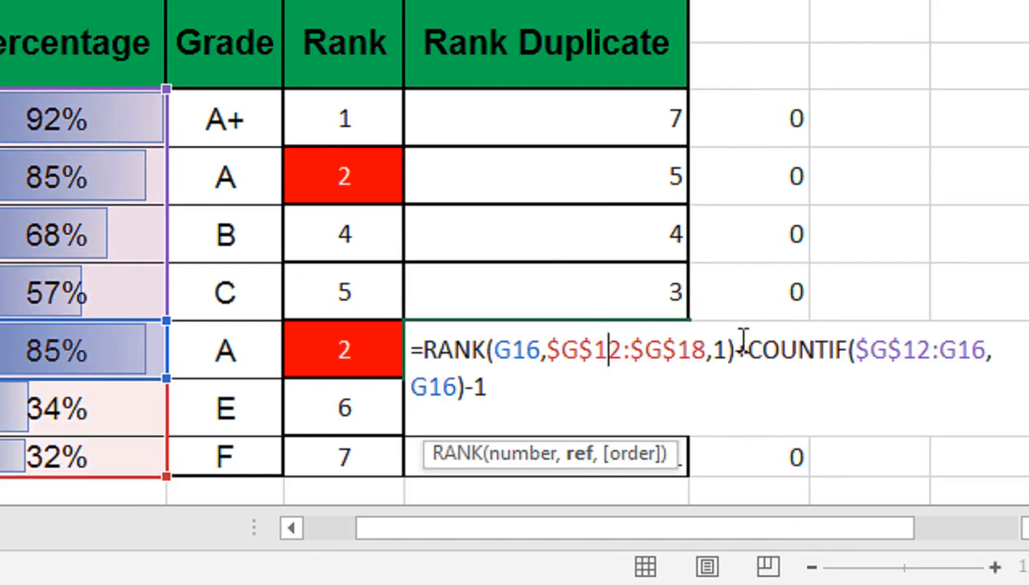
pyautogui.press('Return')
pyautogui.click(741, 128)
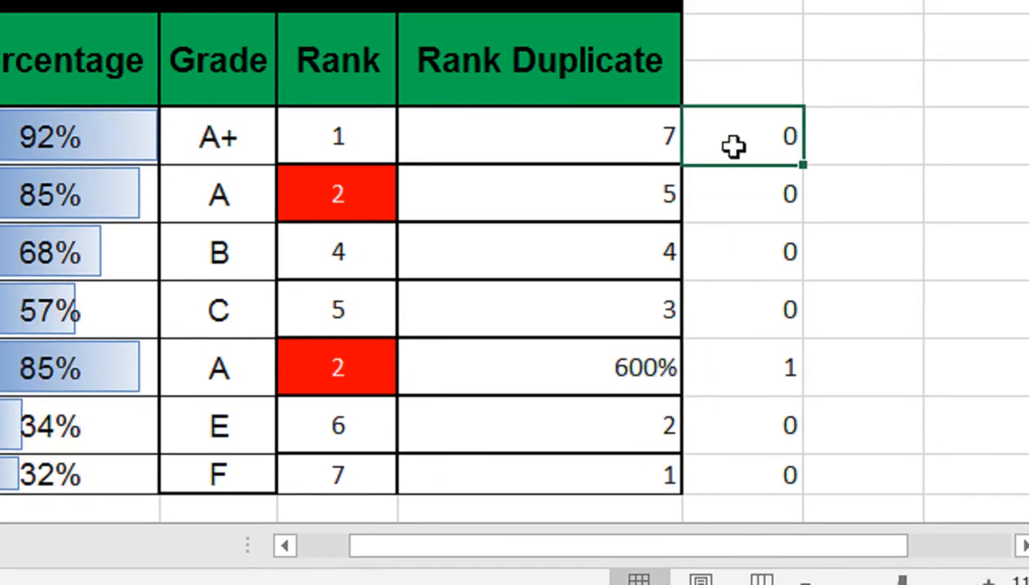
pyautogui.click(565, 368)
pyautogui.hotkey('ctrl', 'shift', '~')
# Step: Clear the COUNTIF demonstration values from cells K12:K18
pyautogui.moveTo(764, 159); pyautogui.dragTo(751, 457)
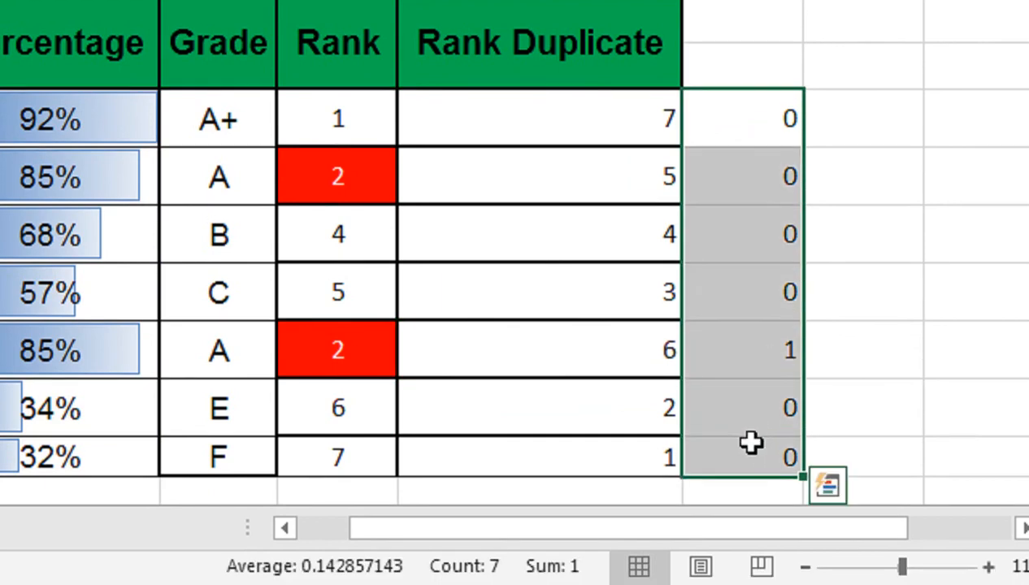
pyautogui.press('Delete')
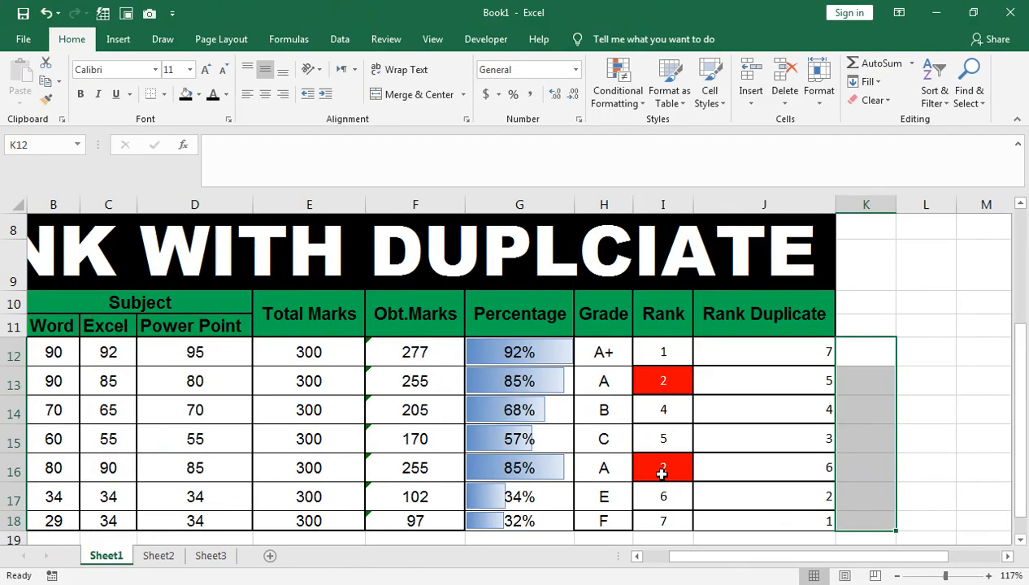